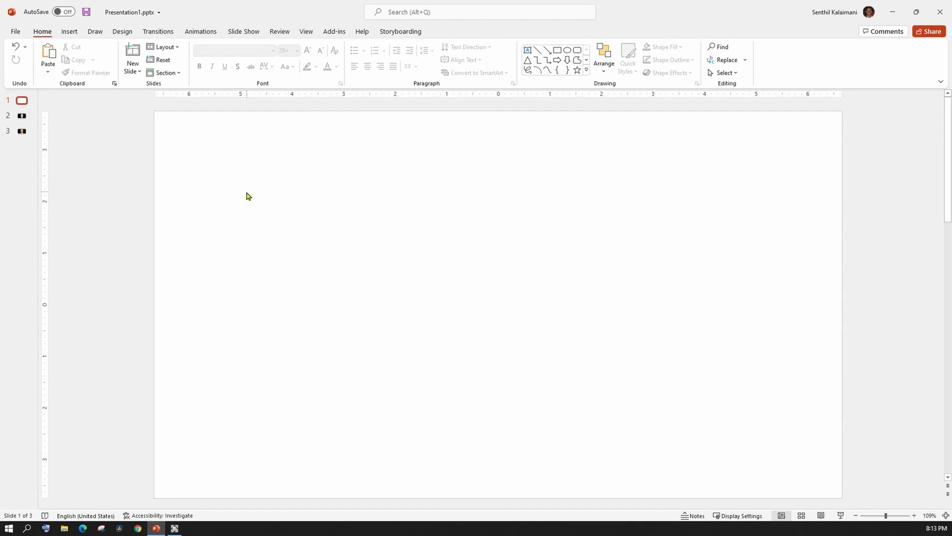
Step: Draw a blue rectangle in the upper-left area of slide 1
left_click(198, 32)
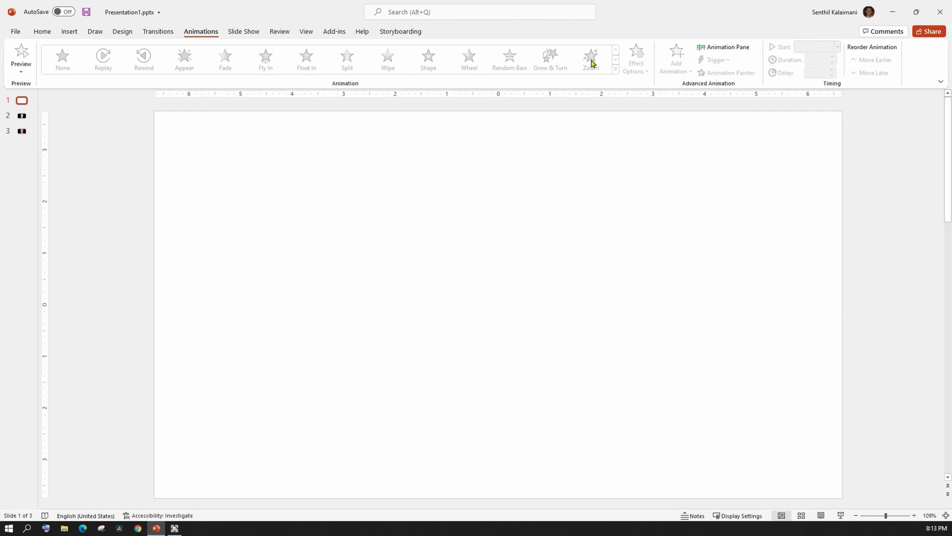
left_click(155, 32)
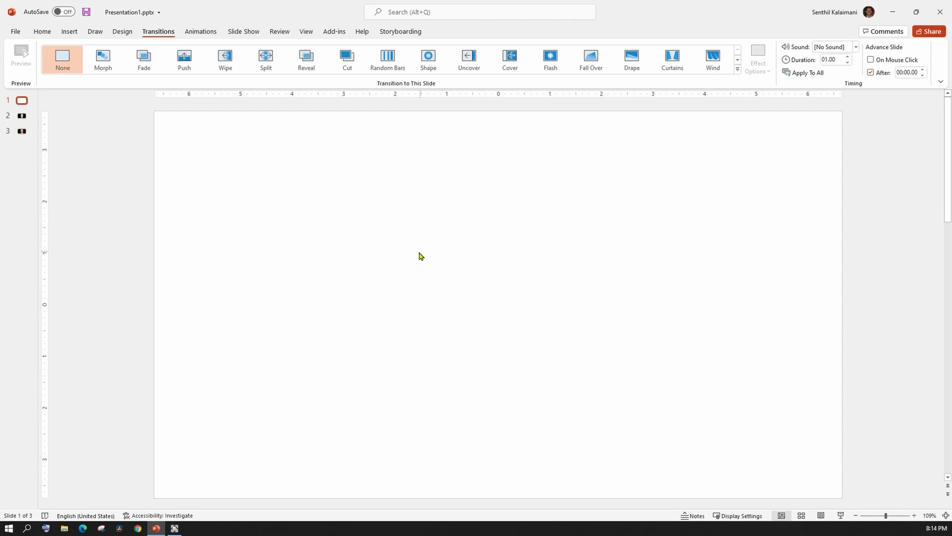
left_click(43, 32)
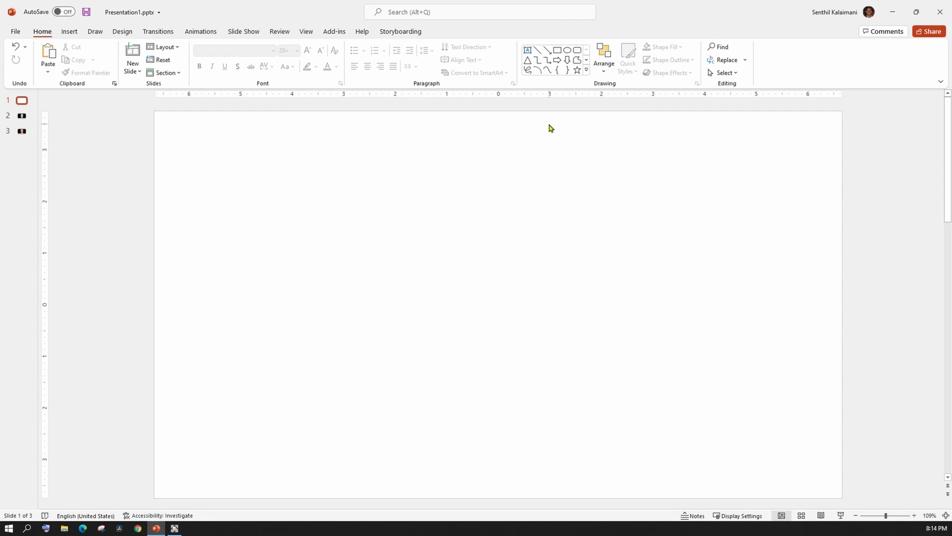
left_click(557, 54)
left_click_drag(261, 186, 385, 278)
left_click(455, 321)
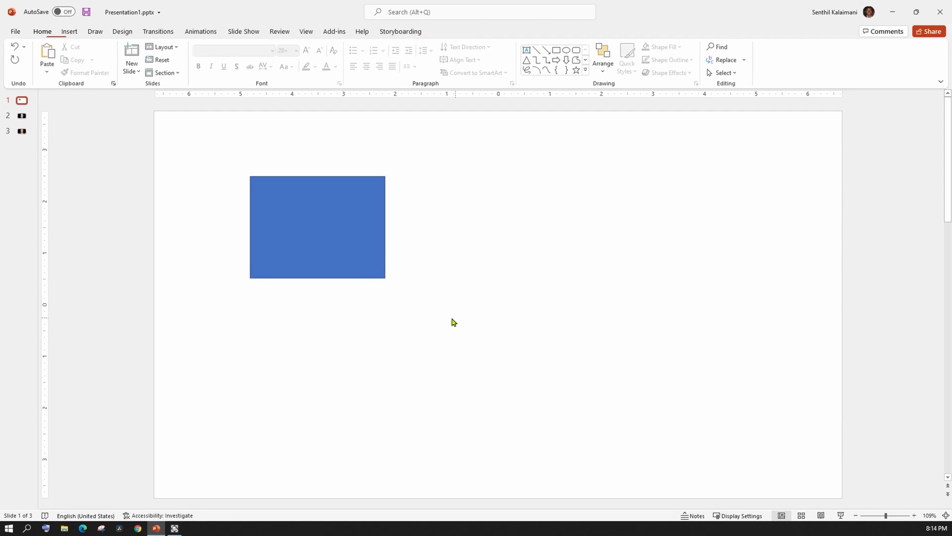
Step: Duplicate slide 1, then move the copy's rectangle to the centre, enlarge it and fill it orange
left_click(24, 102)
key("ctrl+d")
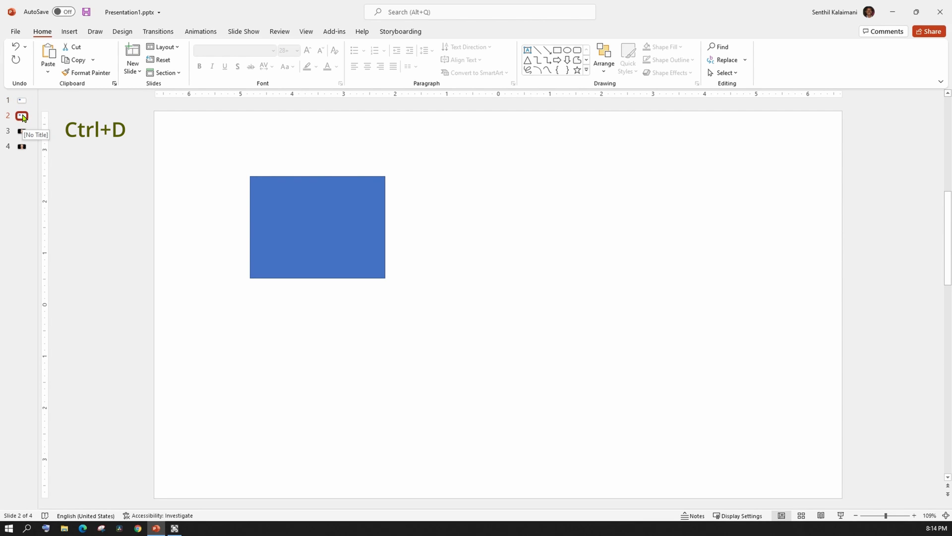
left_click(326, 228)
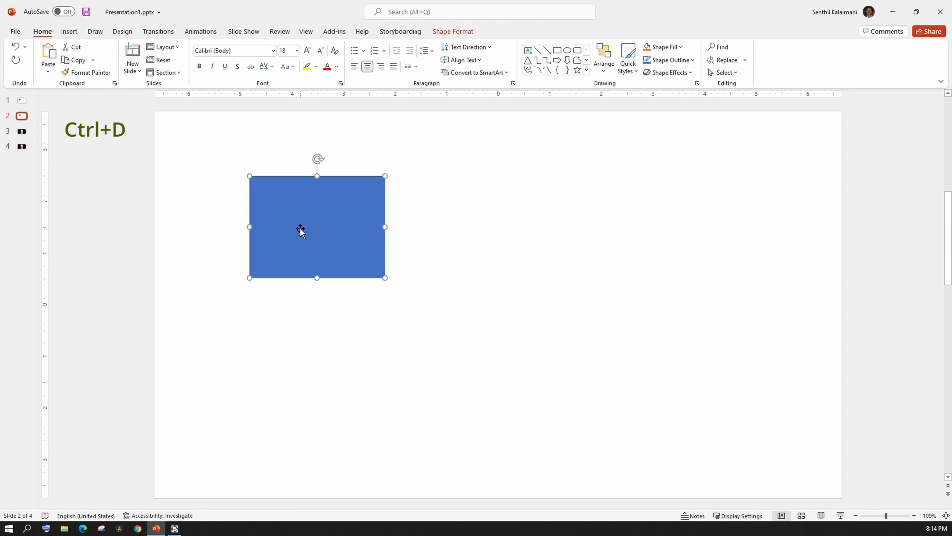
left_click_drag(300, 228, 571, 222)
left_click_drag(492, 274, 321, 408)
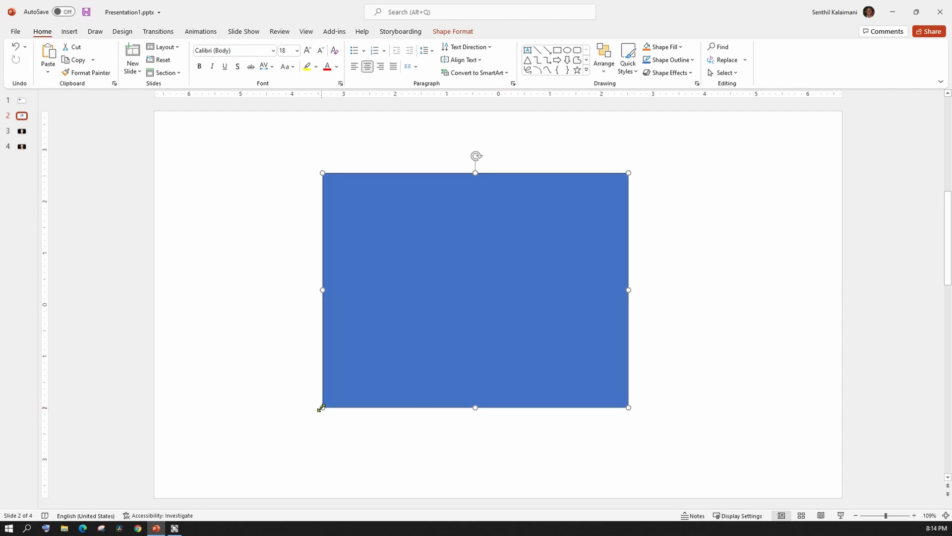
left_click(647, 48)
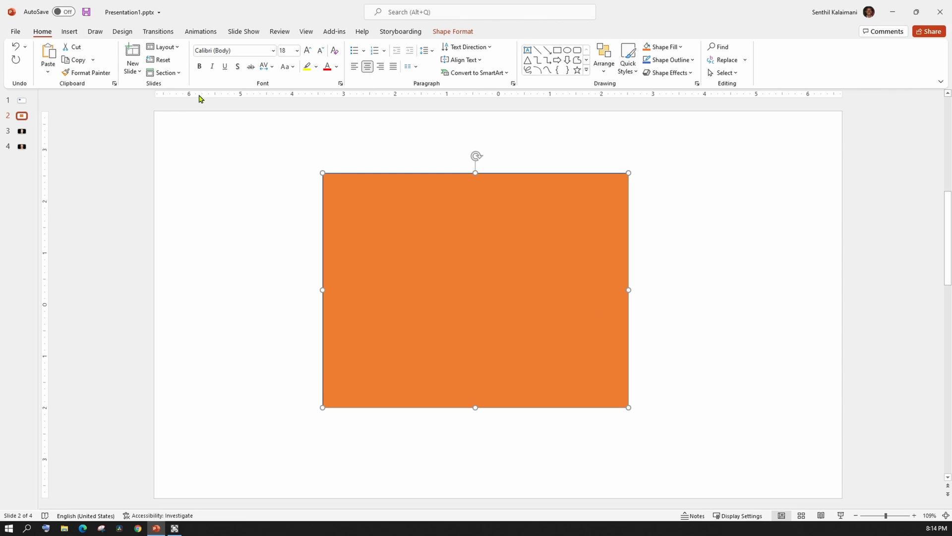
Step: Apply a Morph transition to slide 2, preview it, and insert a blank slide 3
left_click(159, 31)
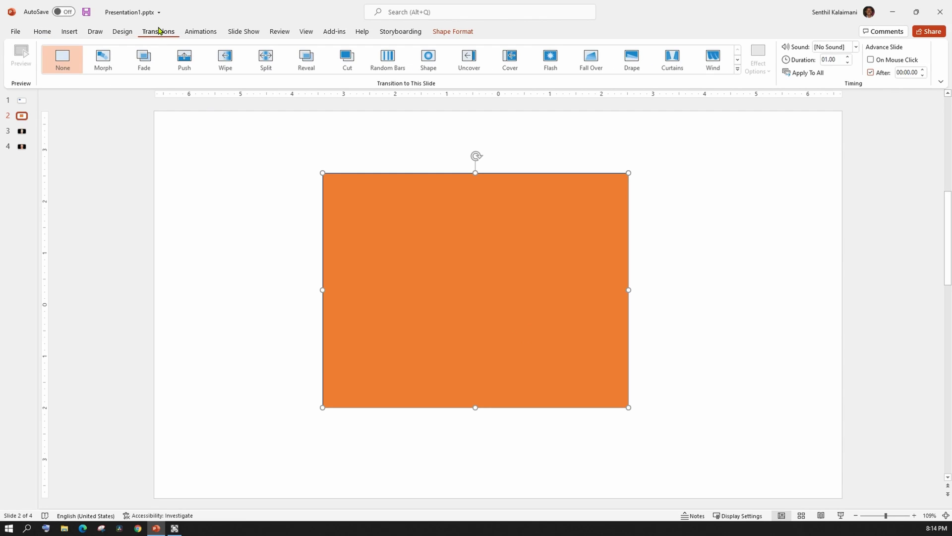
left_click(105, 59)
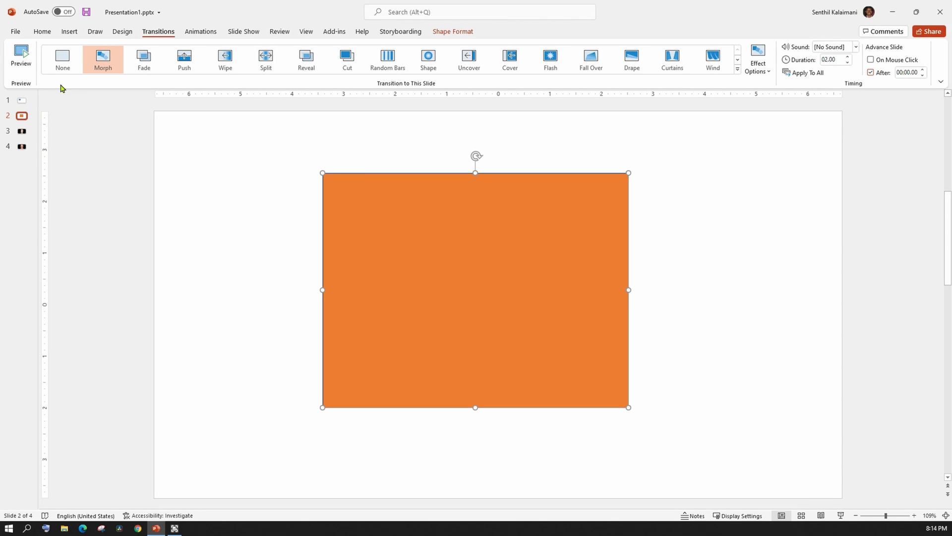
left_click(22, 64)
left_click(23, 127)
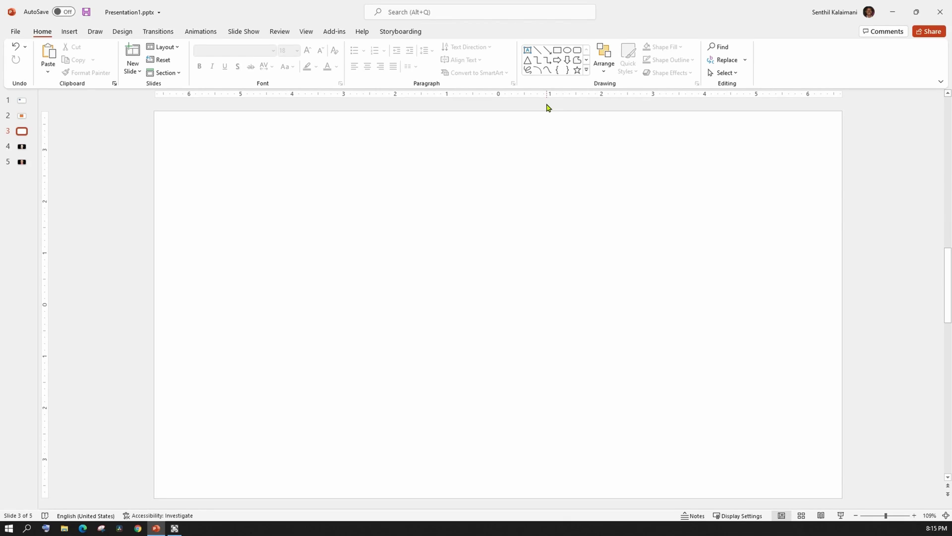
Step: Draw a black rectangle at the centre of slide 3 and set its height and width to 0
left_click(557, 51)
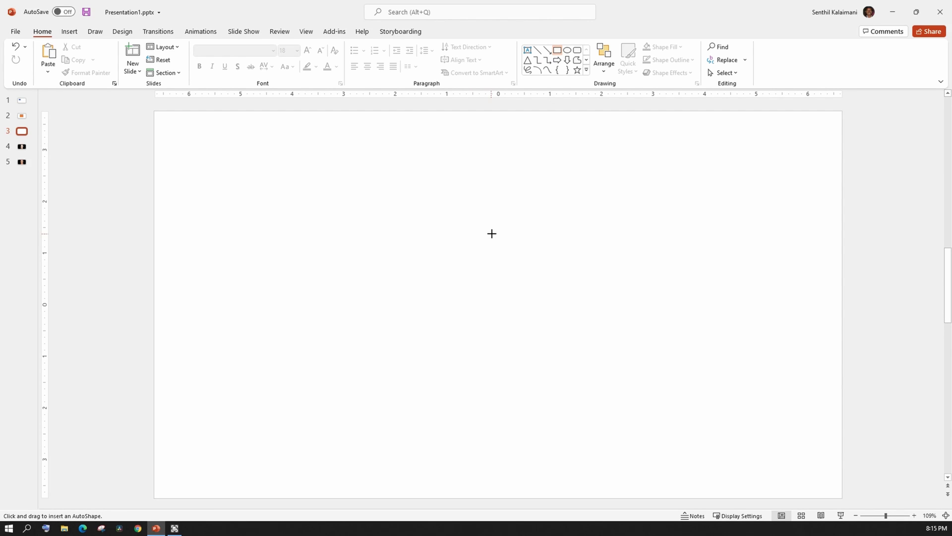
left_click_drag(491, 233, 506, 304)
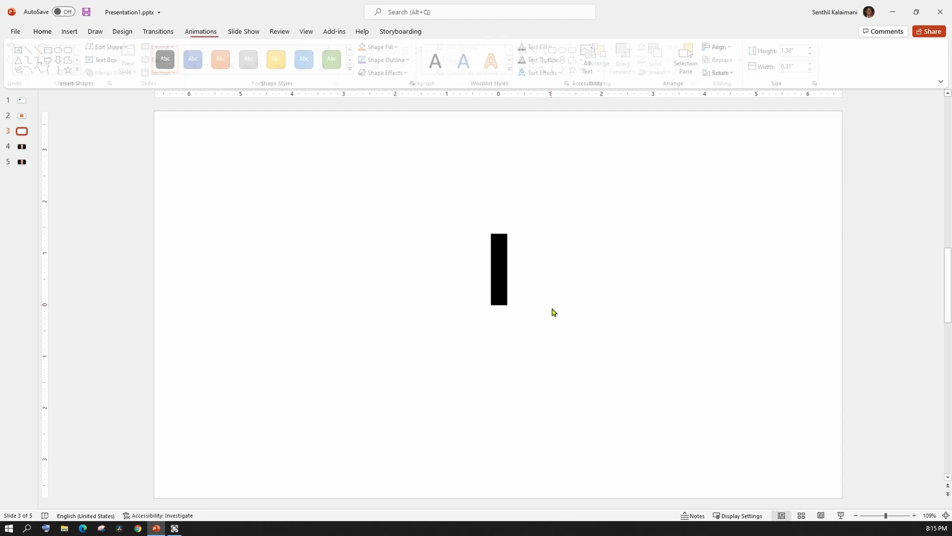
left_click(505, 271)
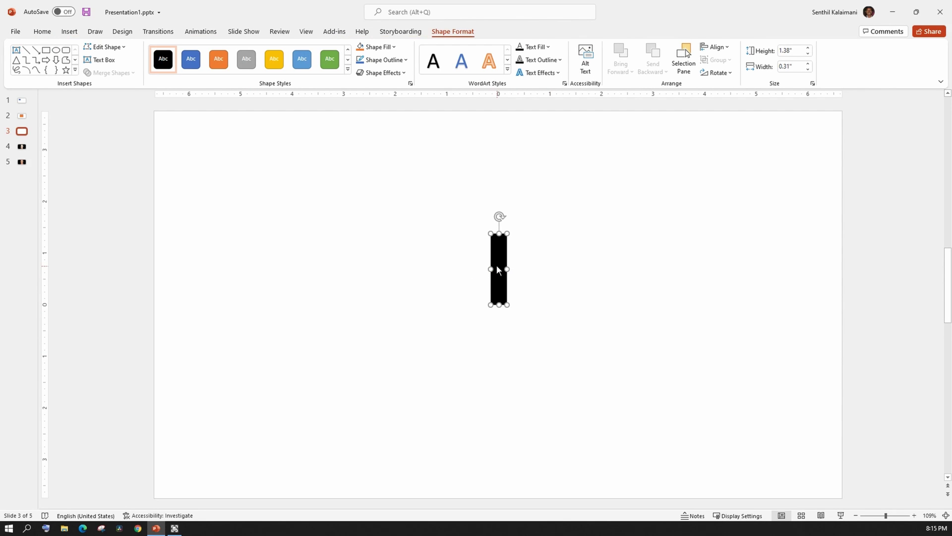
left_click(799, 51)
type("0")
left_click(798, 66)
type("0")
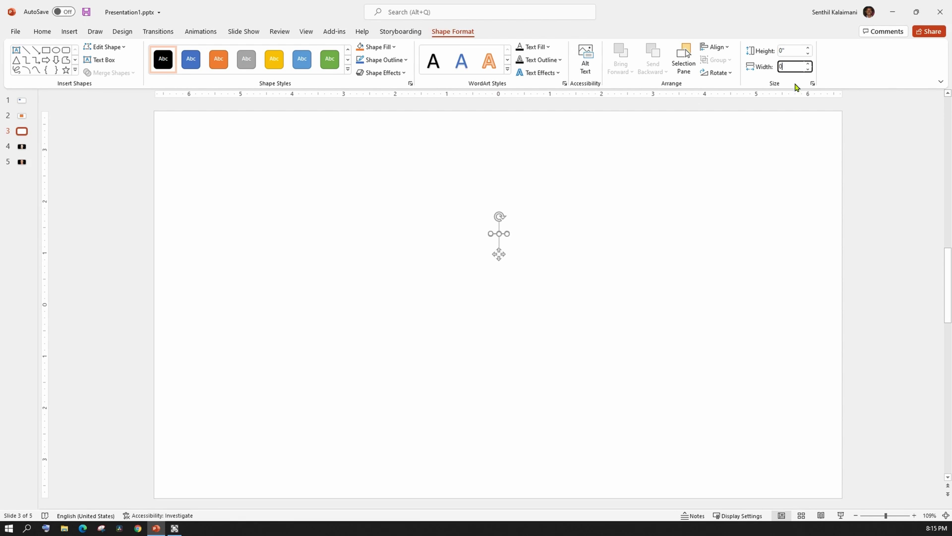
key("Return")
left_click(744, 176)
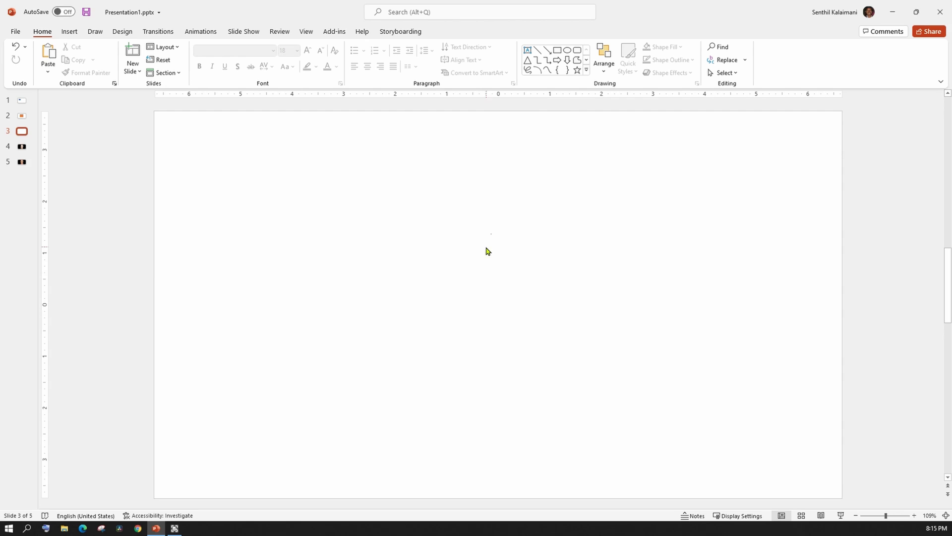
Step: Duplicate slide 3 to create slide 4
key("ctrl+d")
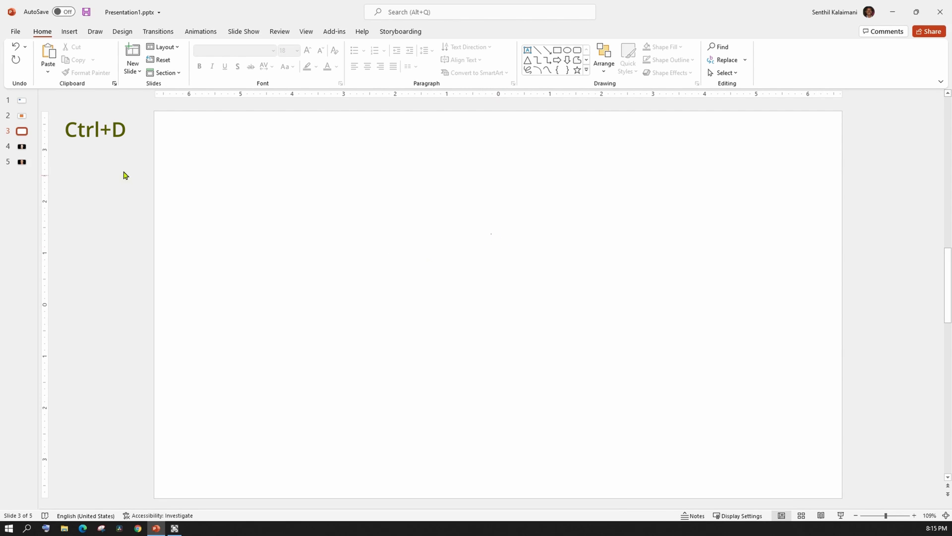
left_click(23, 135)
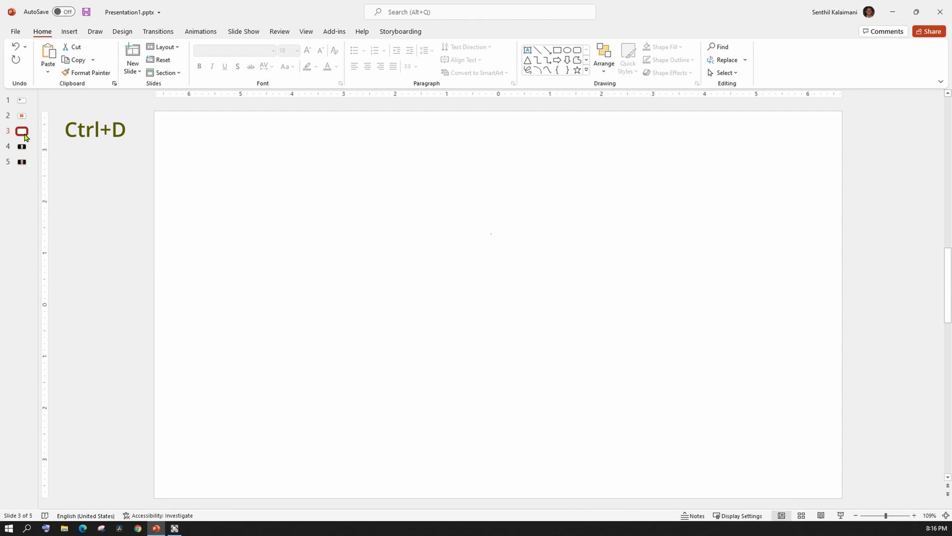
key("ctrl+d")
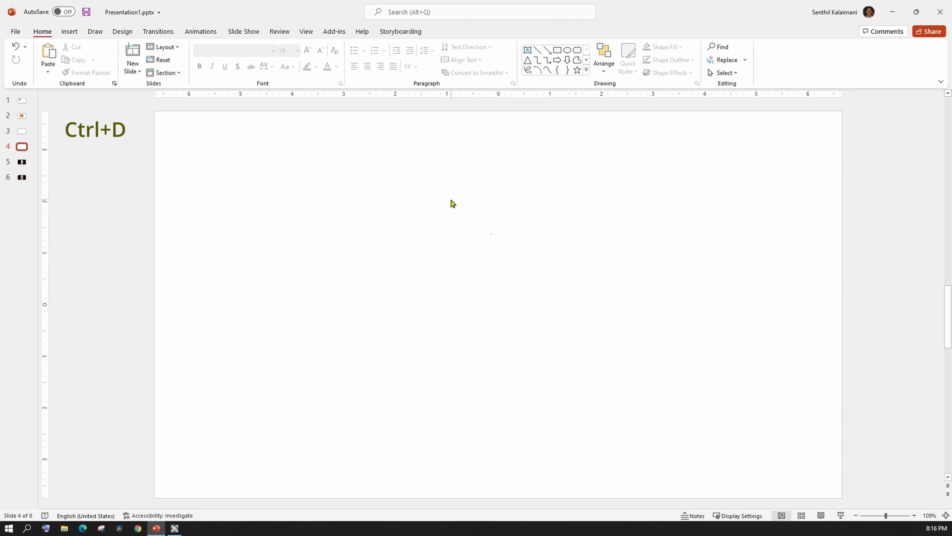
Step: Resize the collapsed shape on slide 4 into a black bar 1" high and 0.2" wide
left_click(491, 233)
left_click(456, 32)
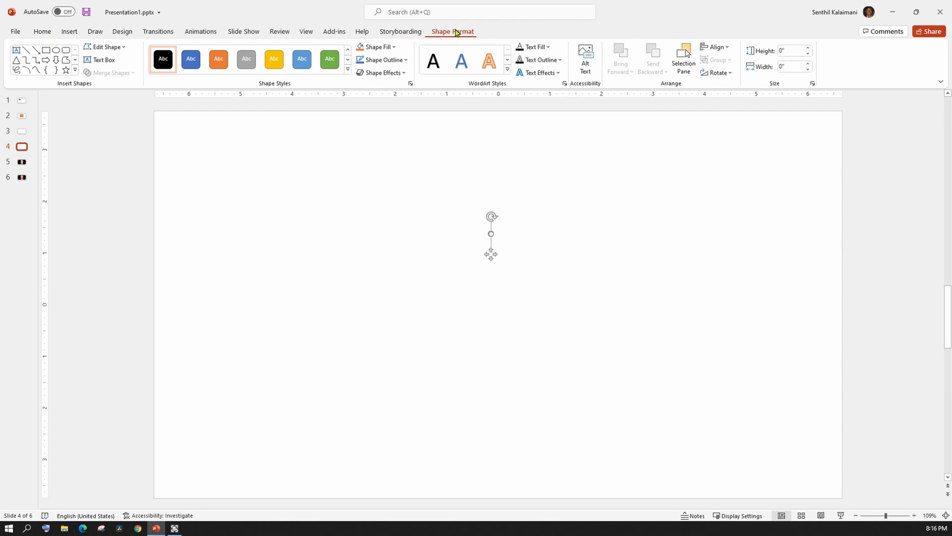
left_click(799, 48)
type("1")
left_click(792, 66)
key("Return")
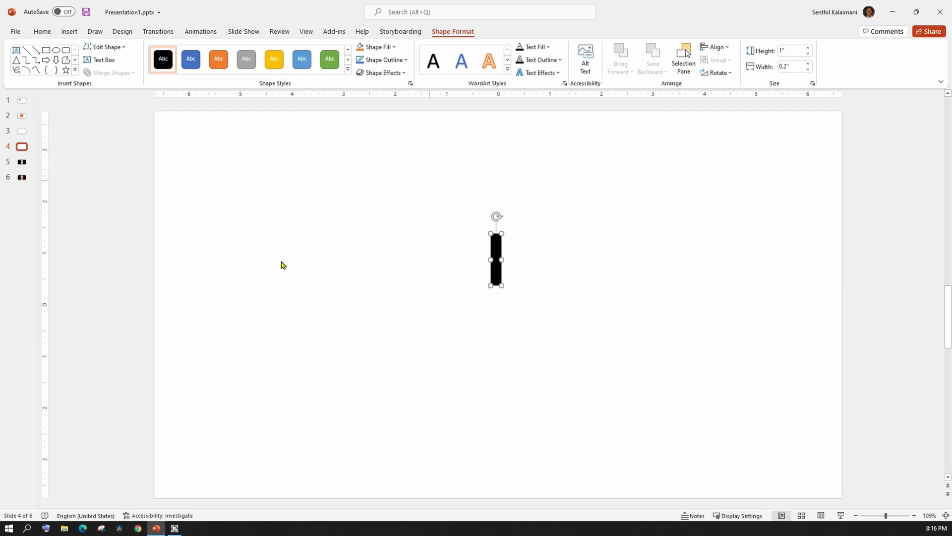
left_click(525, 287)
left_click(498, 283)
left_click(529, 288)
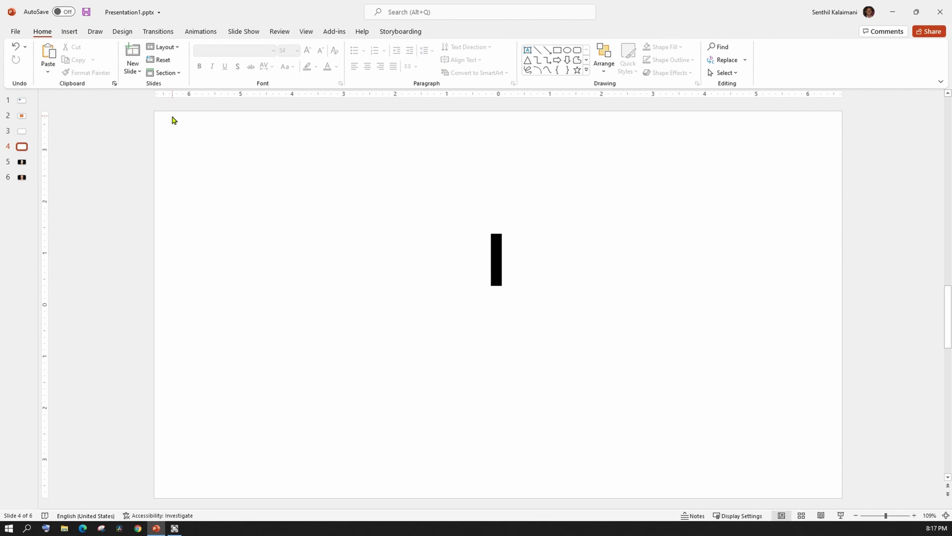
Step: Give slide 4 a Morph transition and preview it
left_click(155, 32)
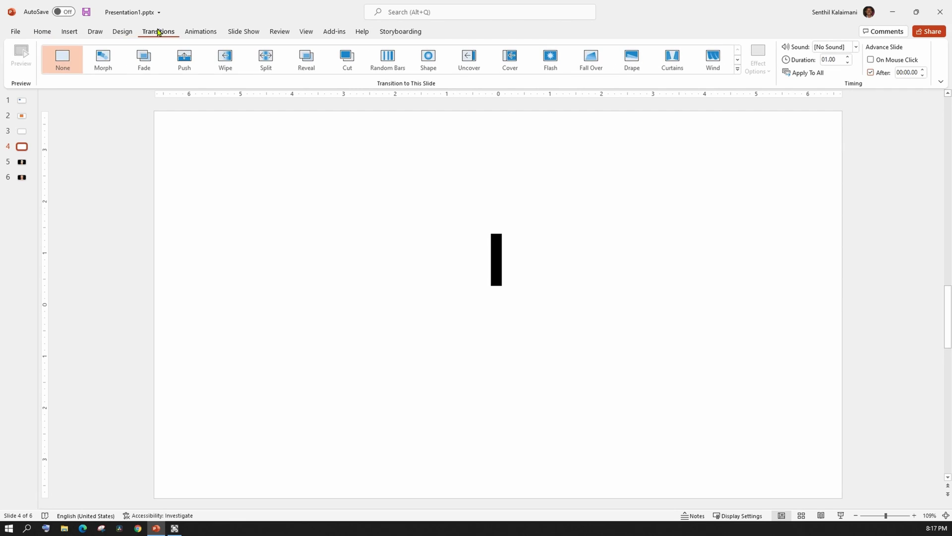
left_click(104, 59)
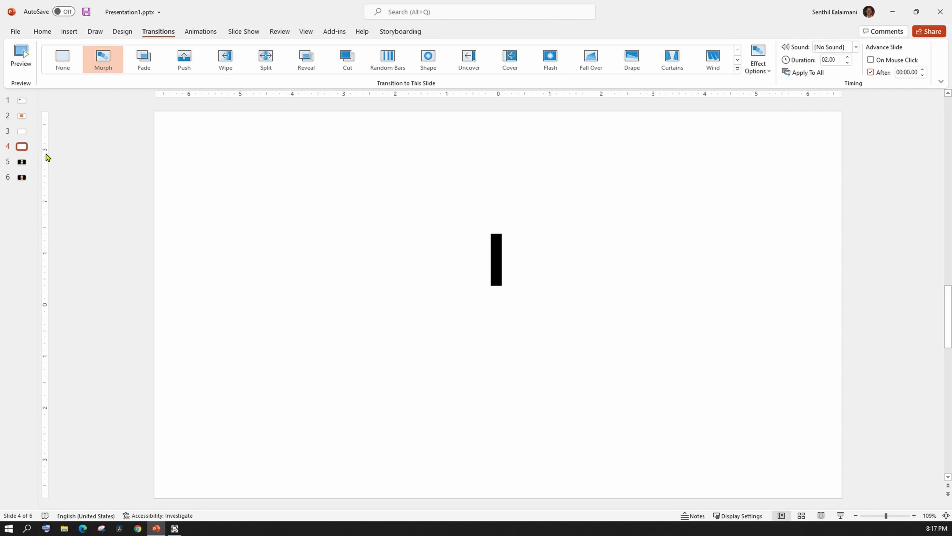
left_click(19, 61)
left_click(43, 31)
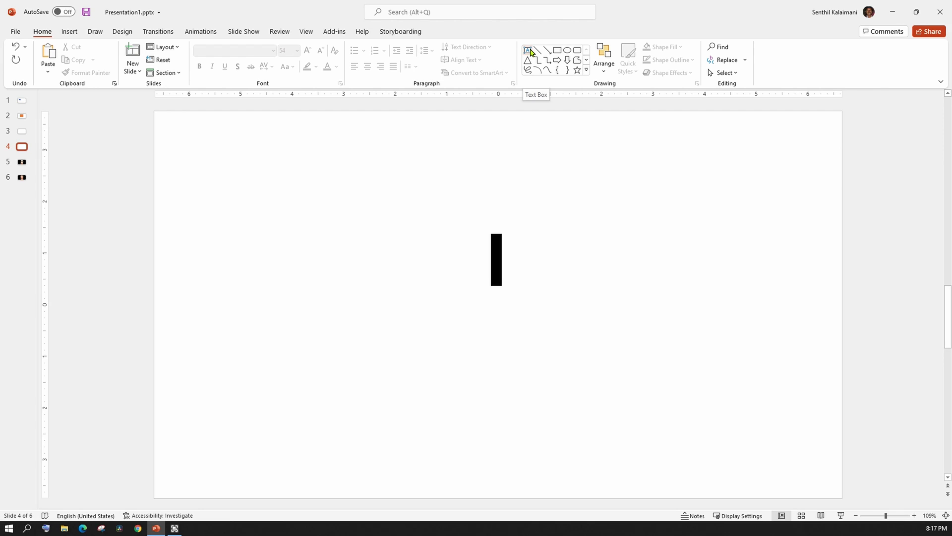
Step: Add a bold 54-pt 'OPEN' text box and place it just left of the black bar
left_click(528, 51)
left_click(522, 263)
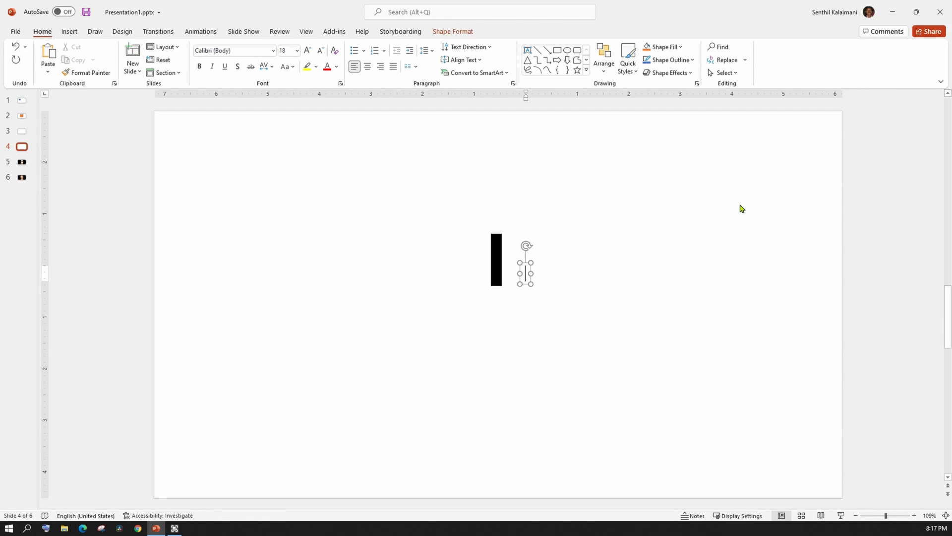
type("OPEN")
key("Escape")
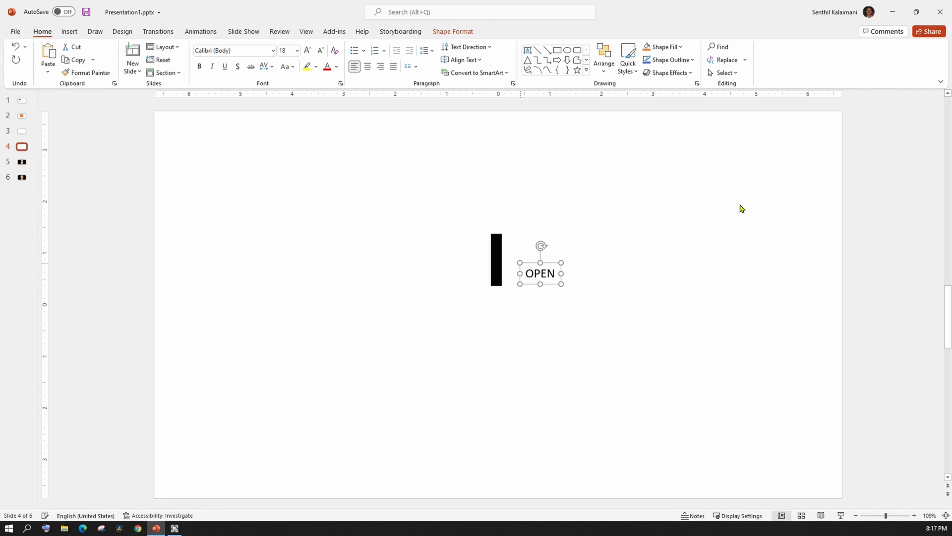
key("ctrl+shift+period")
key("ctrl+shift+period")
key("ctrl+shift+period")
key("ctrl+shift+period")
key("ctrl+shift+period")
key("ctrl+shift+period")
key("ctrl+shift+period")
key("ctrl+shift+period")
key("ctrl+shift+period")
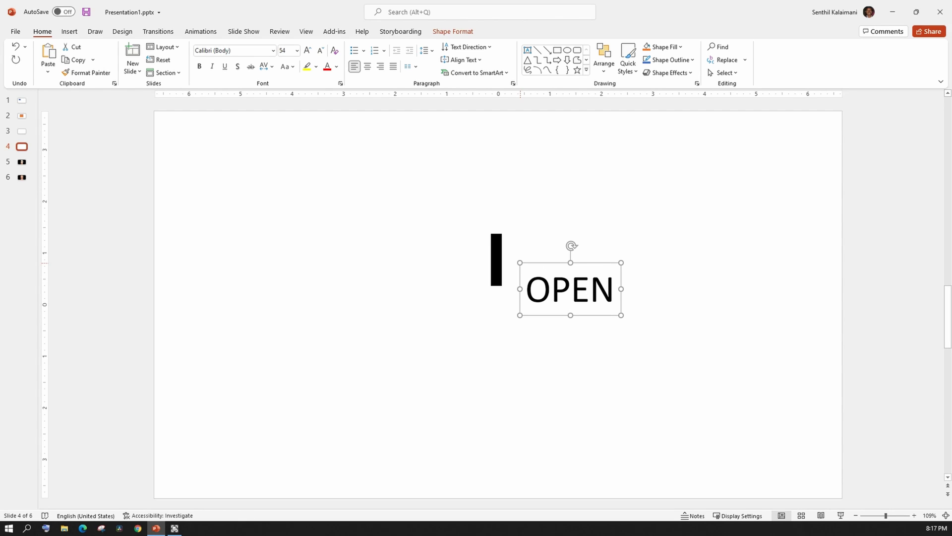
key("ctrl+b")
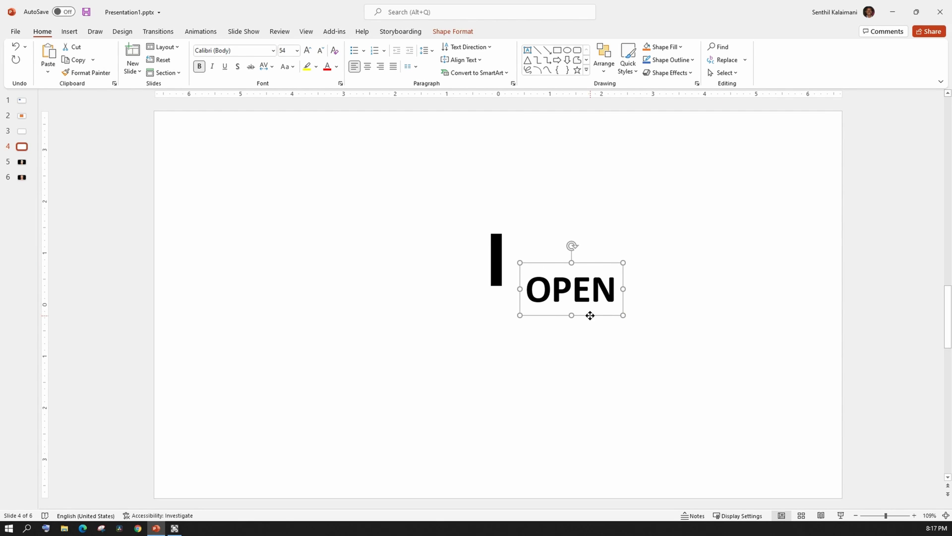
left_click_drag(590, 315, 466, 282)
left_click(569, 286)
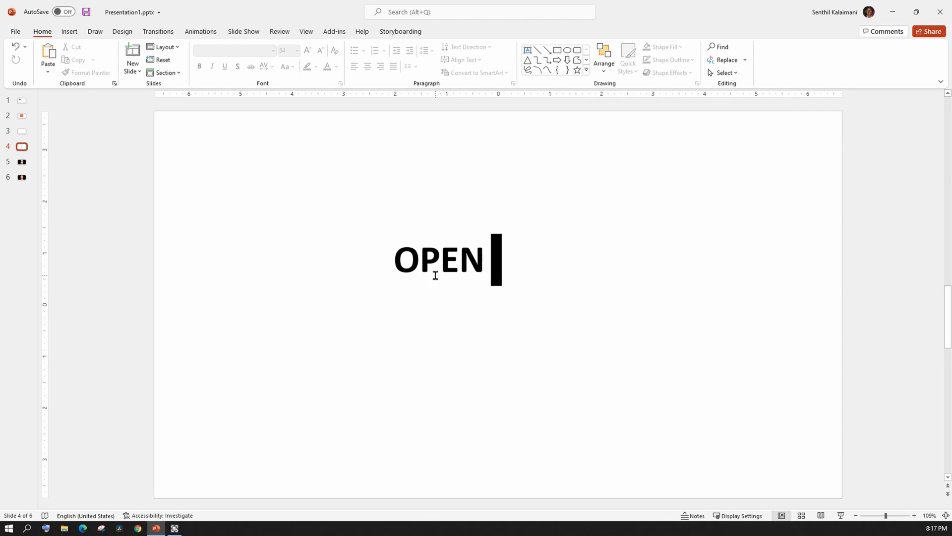
Step: Cover the OPEN text with a rectangle that has no fill and a white outline
left_click(558, 50)
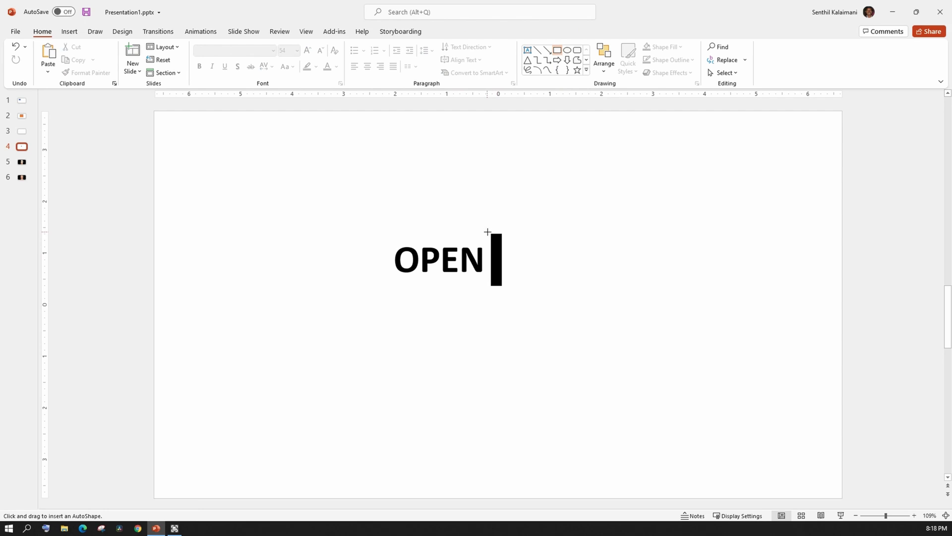
left_click_drag(491, 232, 375, 283)
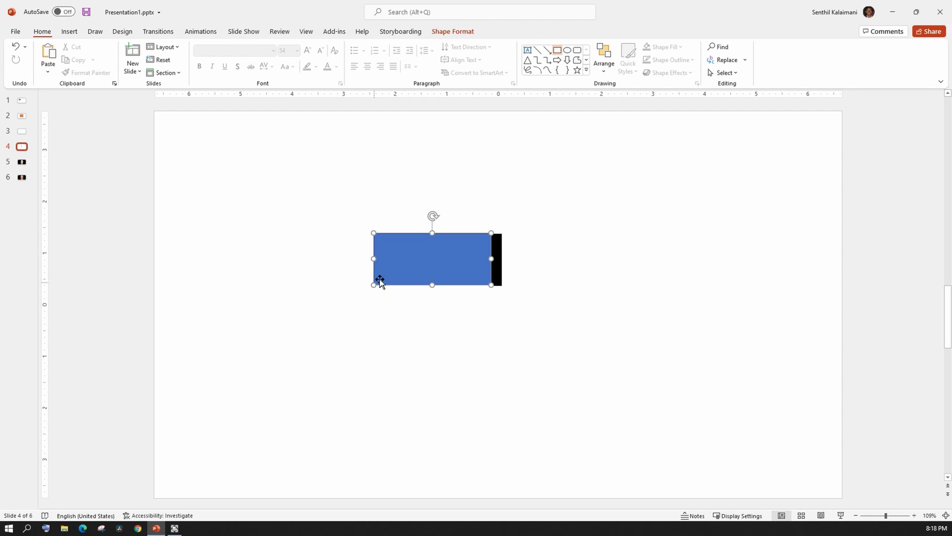
left_click_drag(429, 230, 430, 236)
left_click(370, 49)
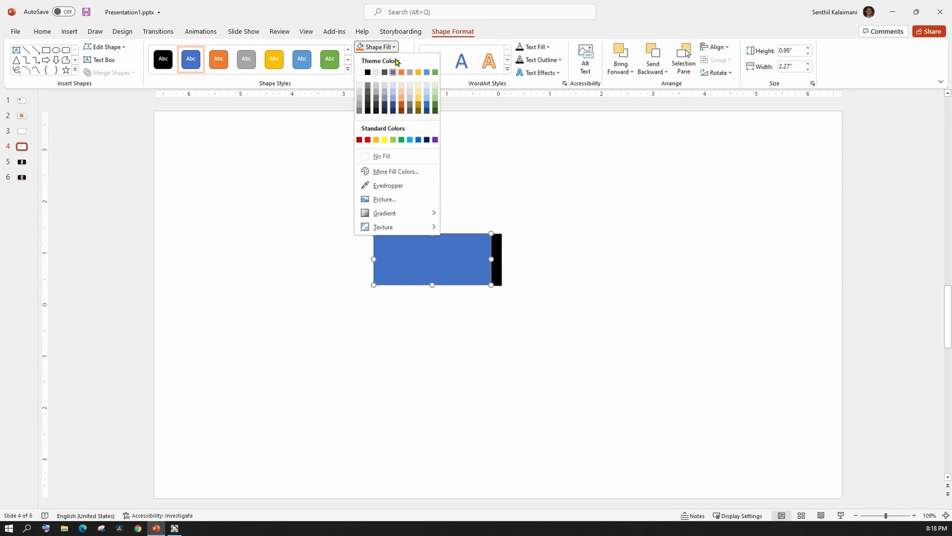
left_click(370, 156)
left_click(397, 63)
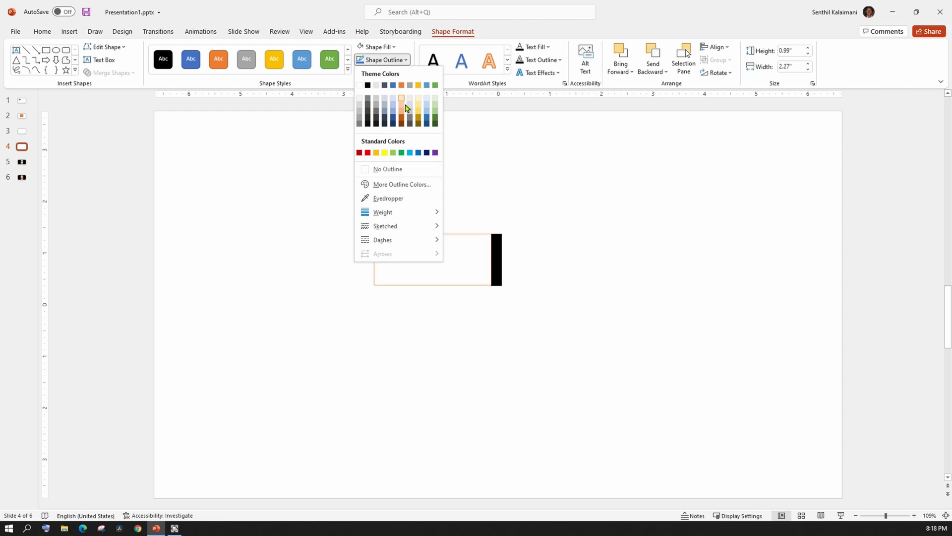
left_click(362, 85)
left_click(570, 279)
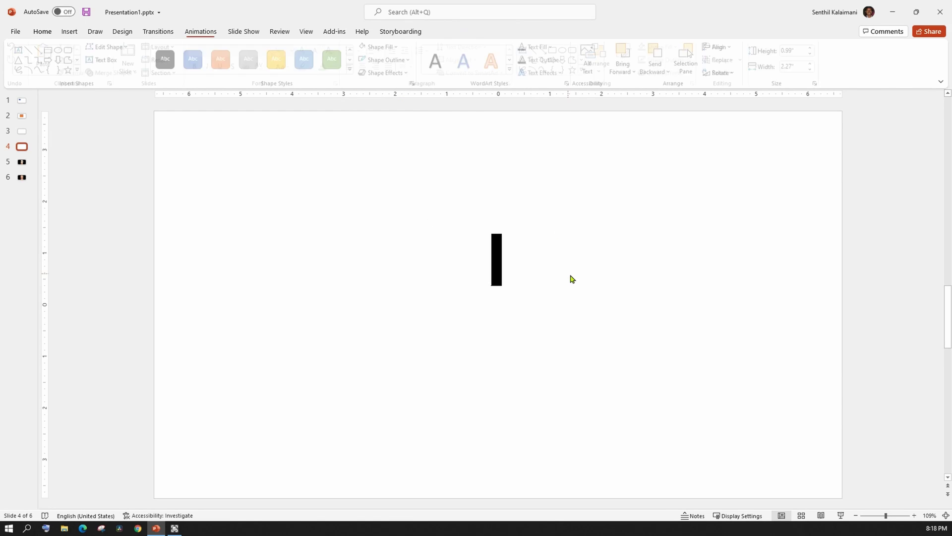
left_click(446, 263)
Step: In the Selection Pane, hide Rectangle 3 and set TextBox 2's OPEN font colour to white
left_click(733, 73)
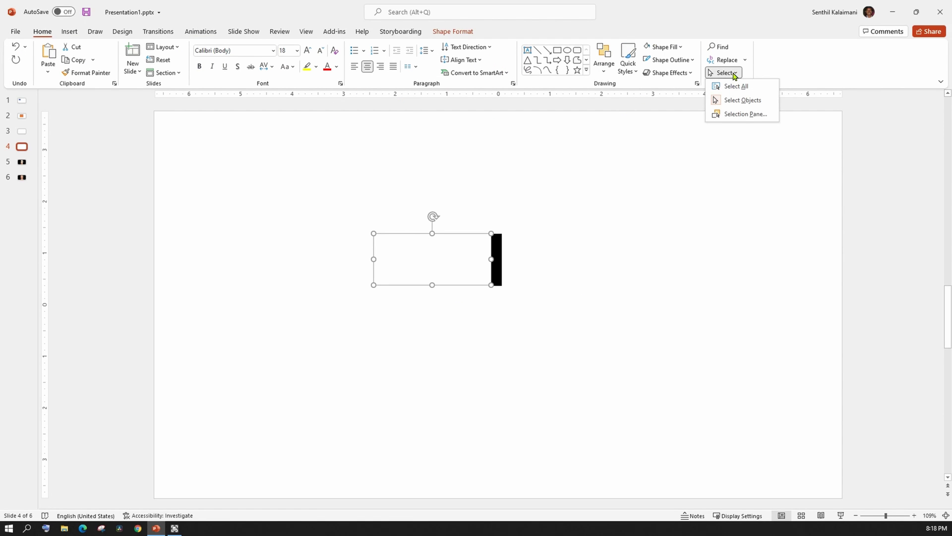
left_click(736, 115)
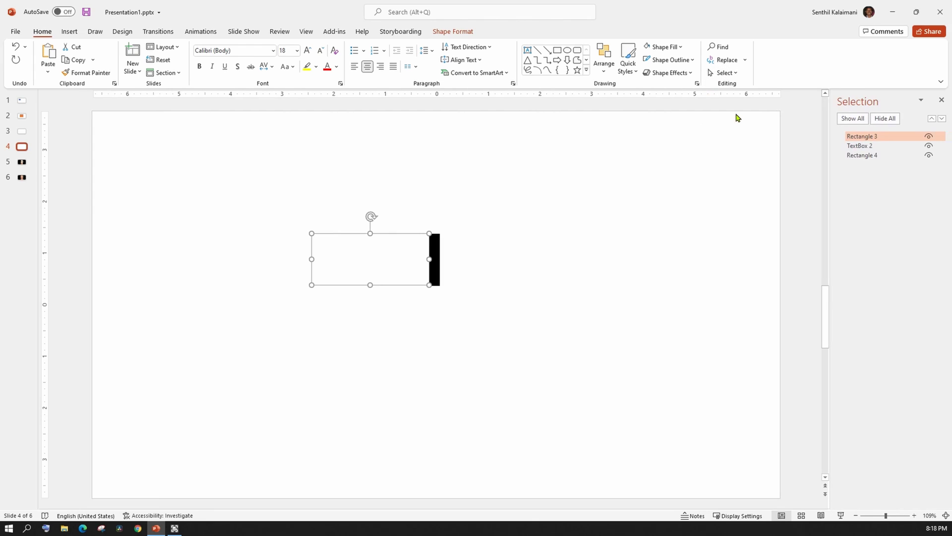
left_click(859, 147)
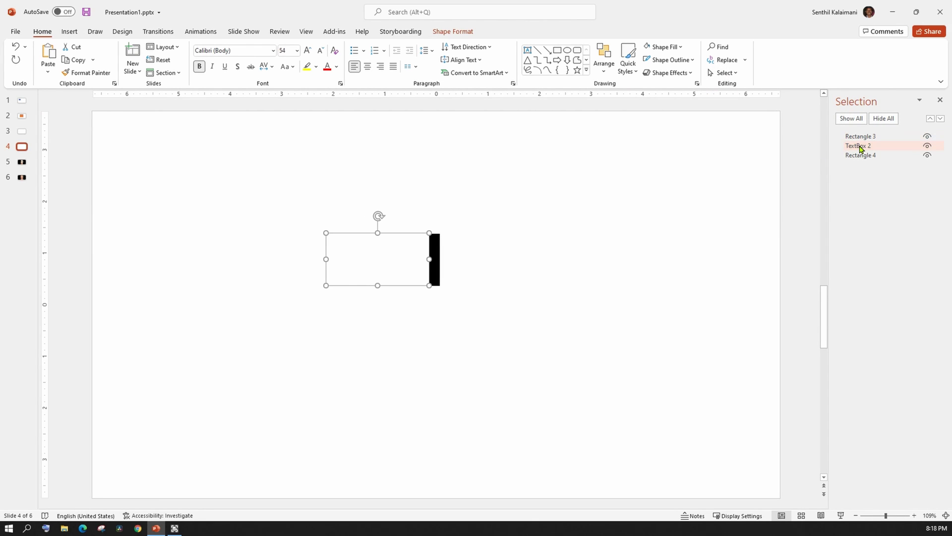
left_click(928, 137)
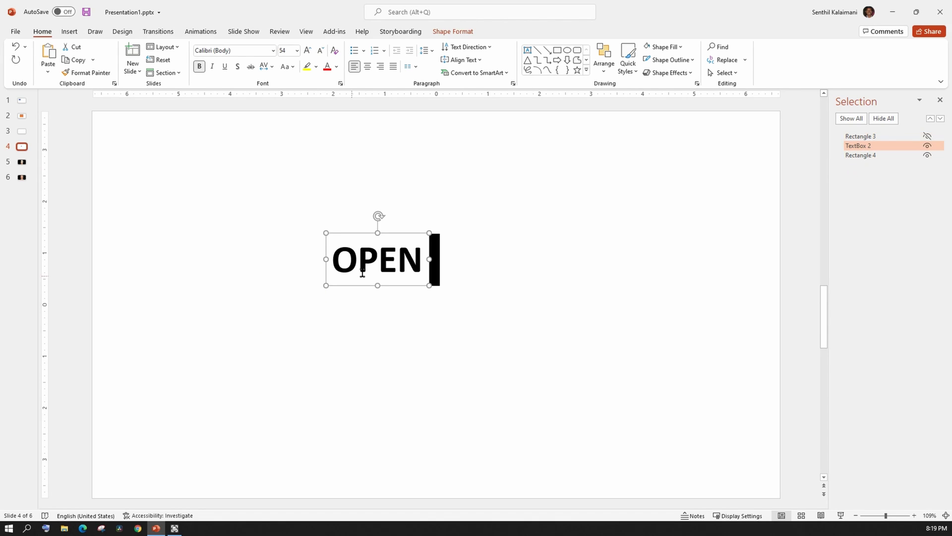
left_click(337, 67)
left_click(329, 91)
left_click(542, 255)
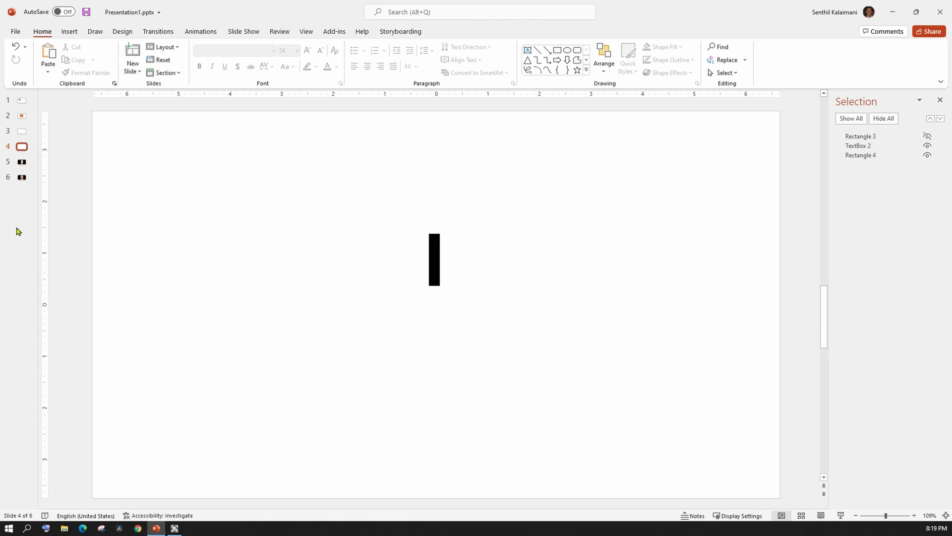
Step: Duplicate slide 4 to create slide 5
key("ctrl+d")
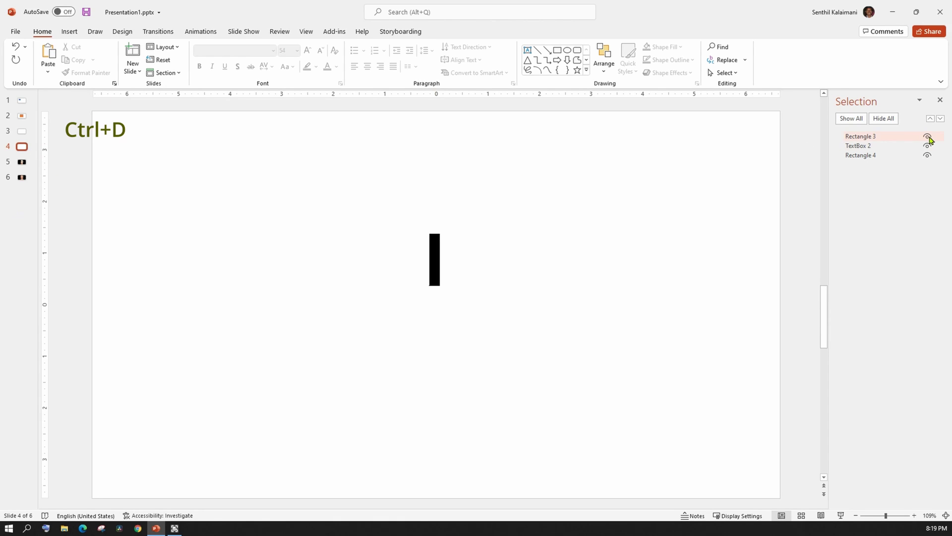
left_click(19, 149)
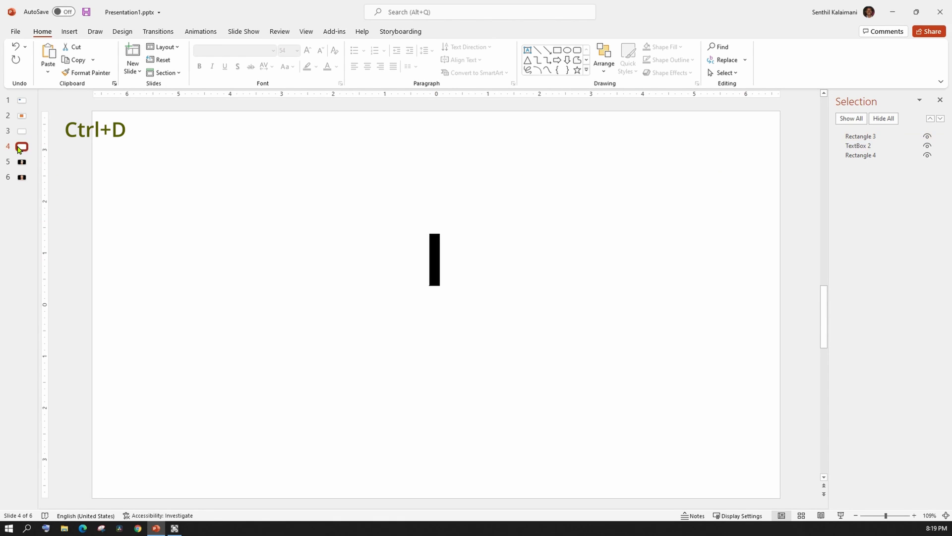
key("ctrl+d")
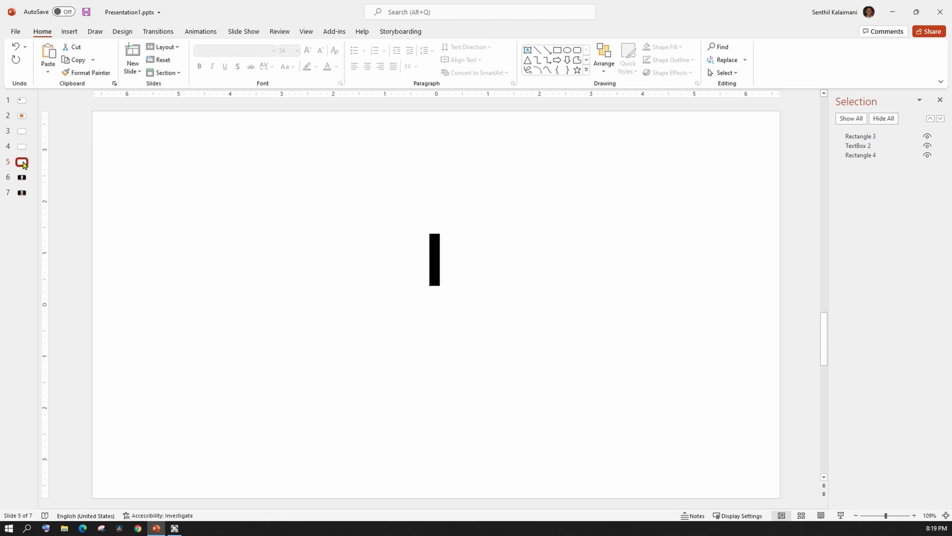
Step: On slide 5, hide Rectangle 3, make OPEN black, and move it just right of the bar
left_click(393, 259)
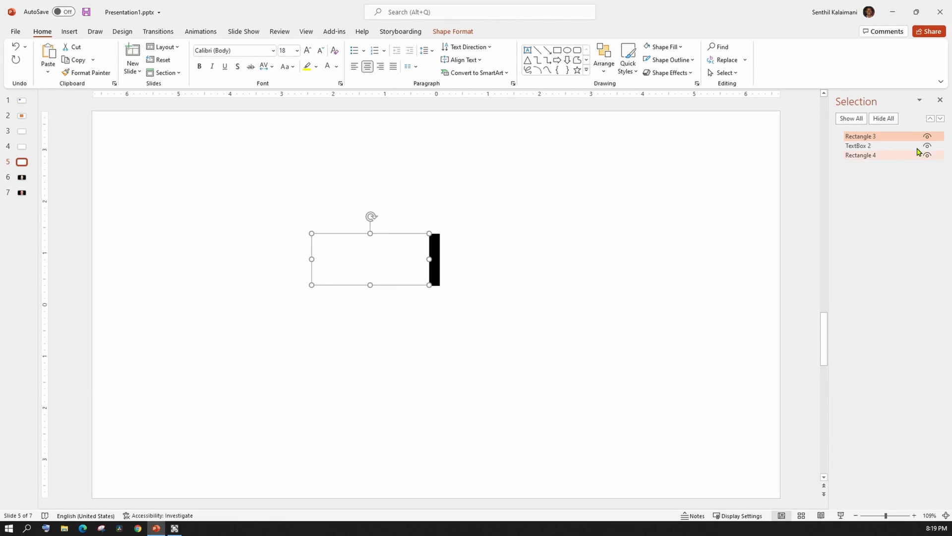
left_click(927, 136)
left_click(861, 147)
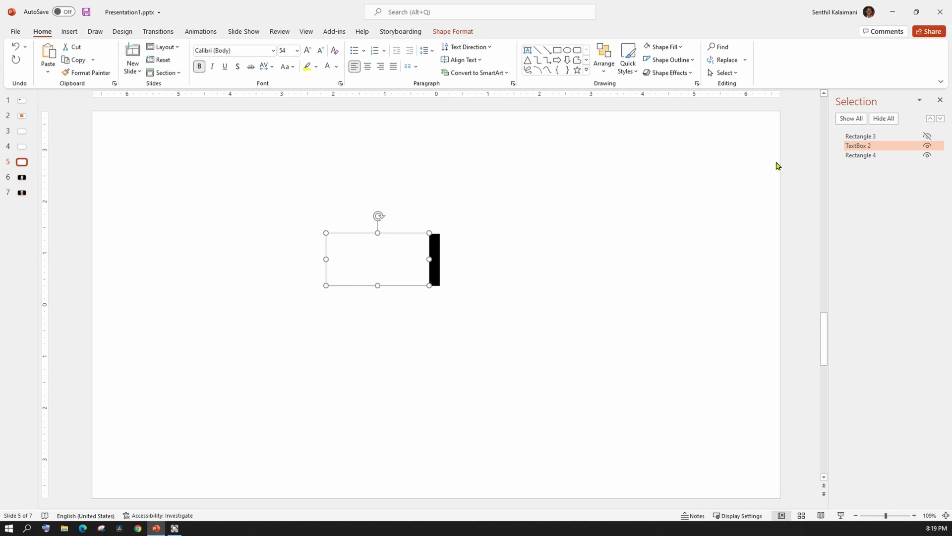
left_click(338, 67)
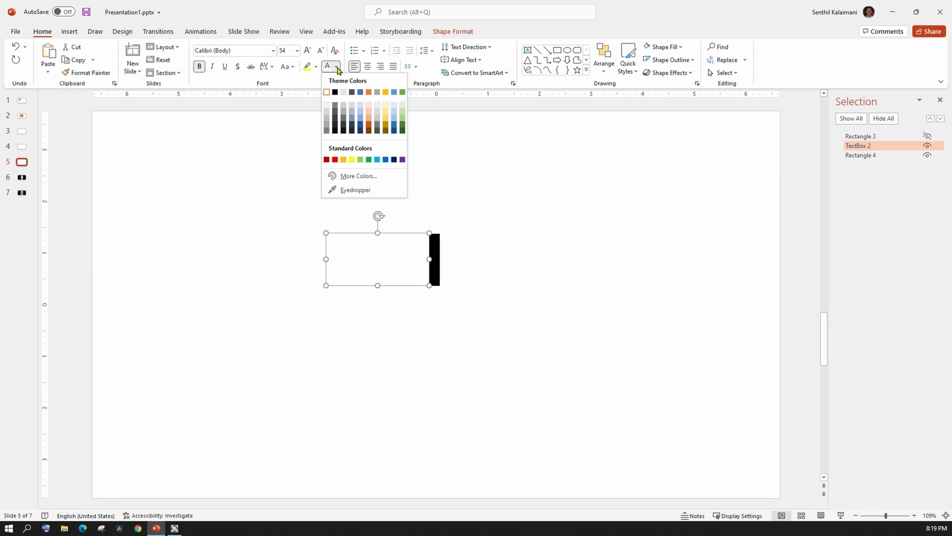
left_click(335, 93)
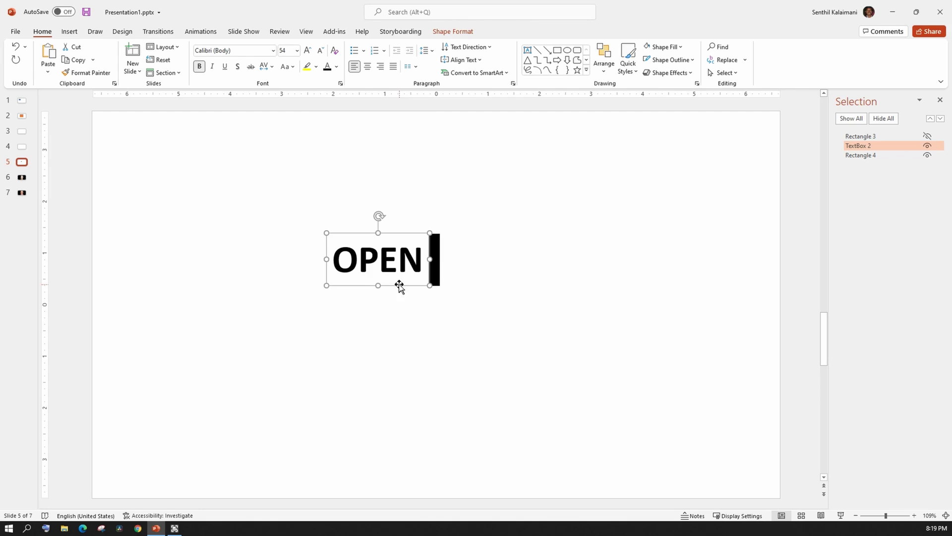
left_click_drag(399, 287, 519, 304)
key("Right")
key("Right")
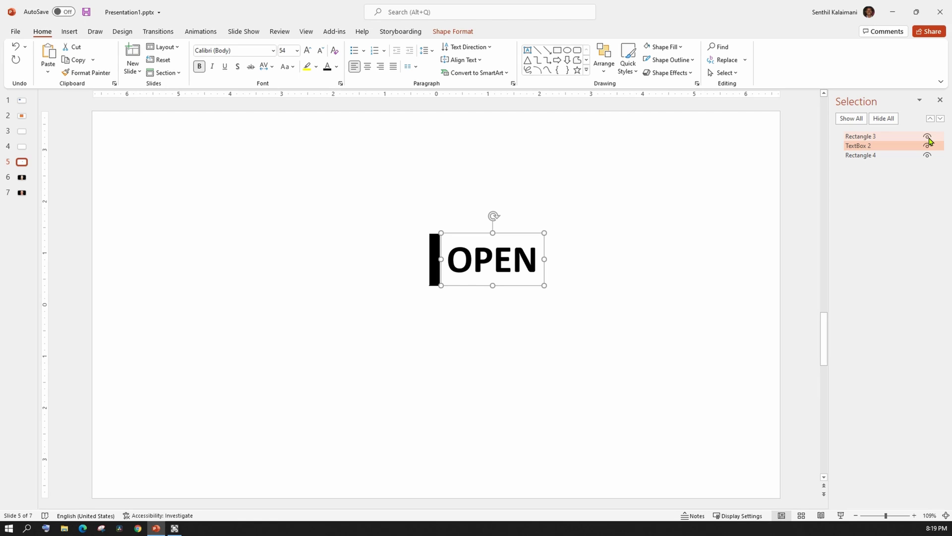
left_click(587, 285)
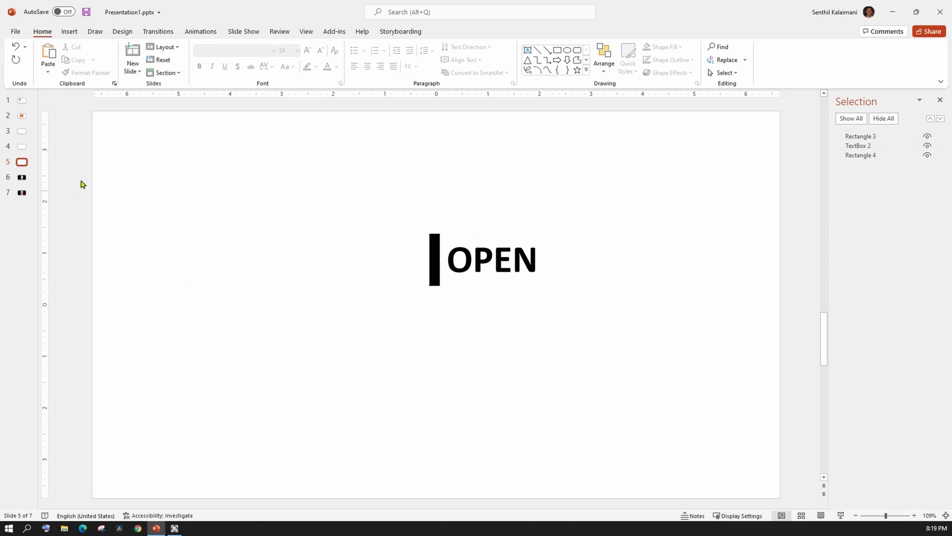
Step: Preview slide 5's Morph transition, with OPEN sliding out from the black bar
left_click(157, 31)
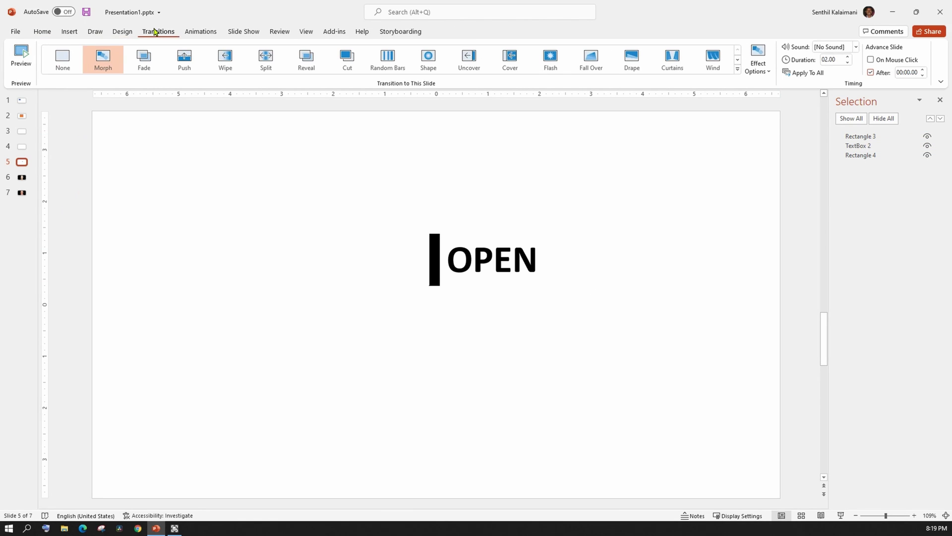
left_click(21, 68)
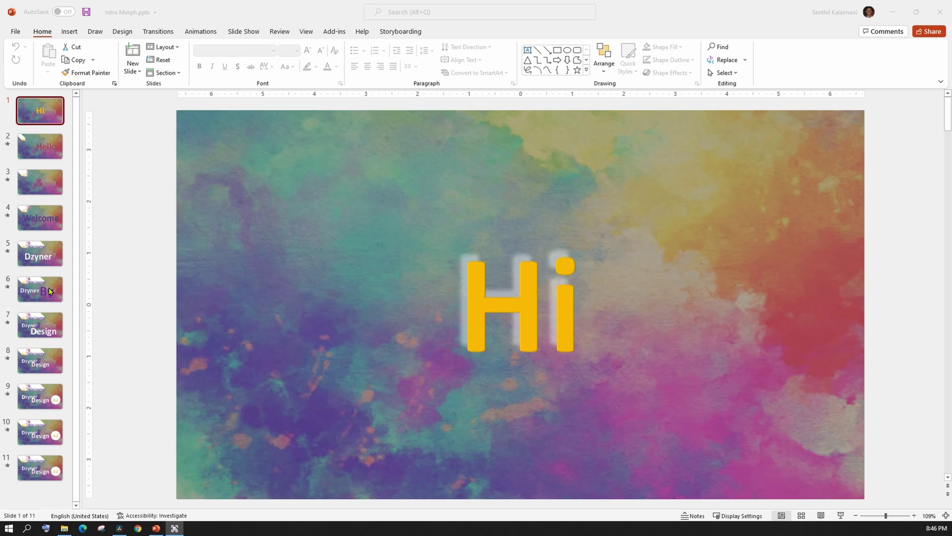
Step: In Intro Morph.pptx, preview slide 2's Morph from 'Hi' to 'Hello'
left_click(41, 152)
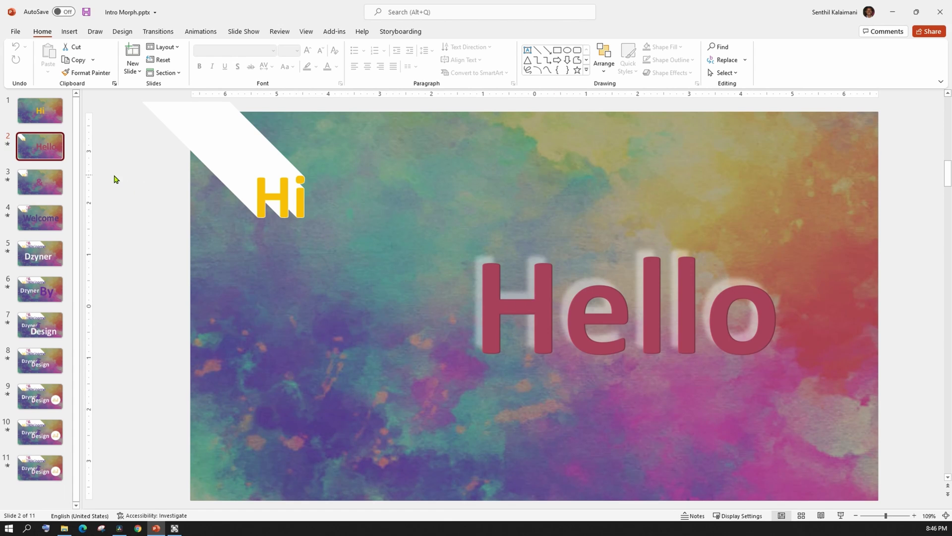
left_click(146, 35)
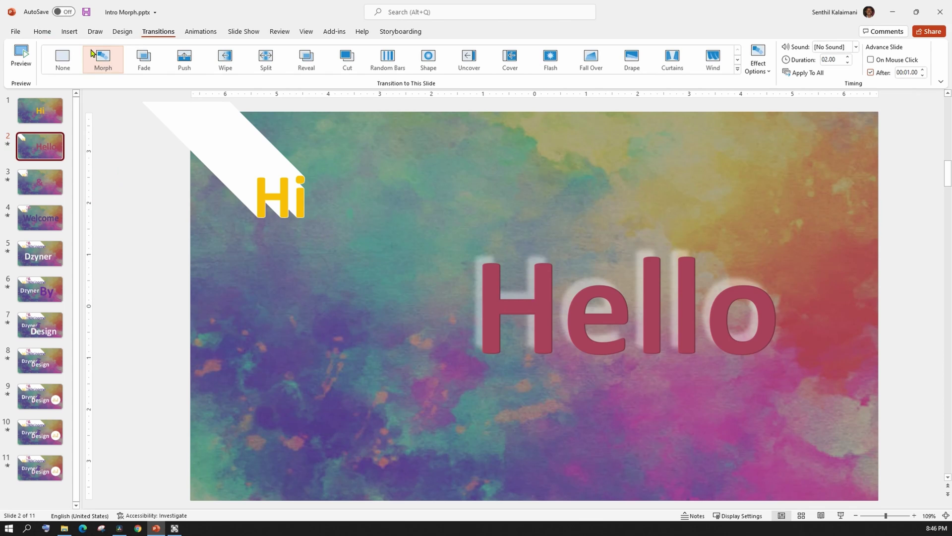
left_click(22, 57)
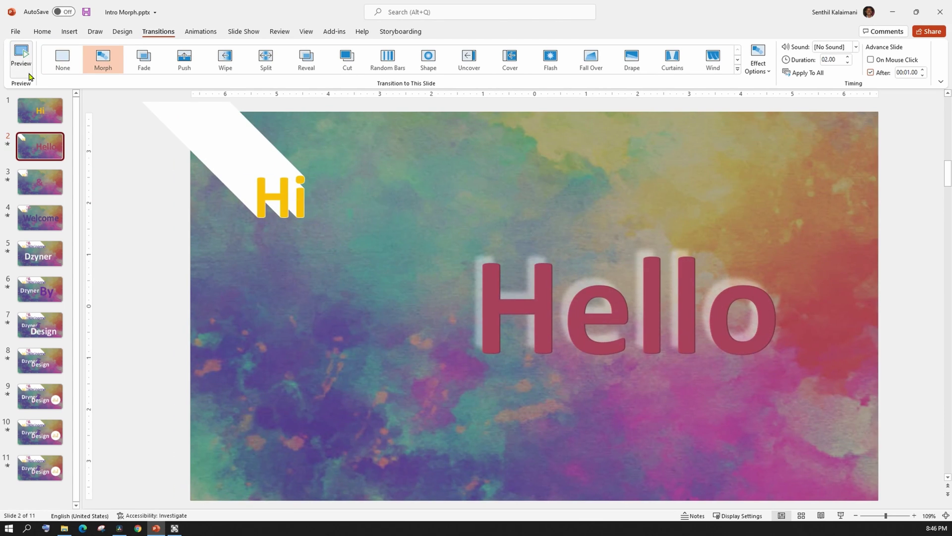
Step: Step through slides 3 to 11, from the ampersand and Welcome to the logo circle
left_click(40, 185)
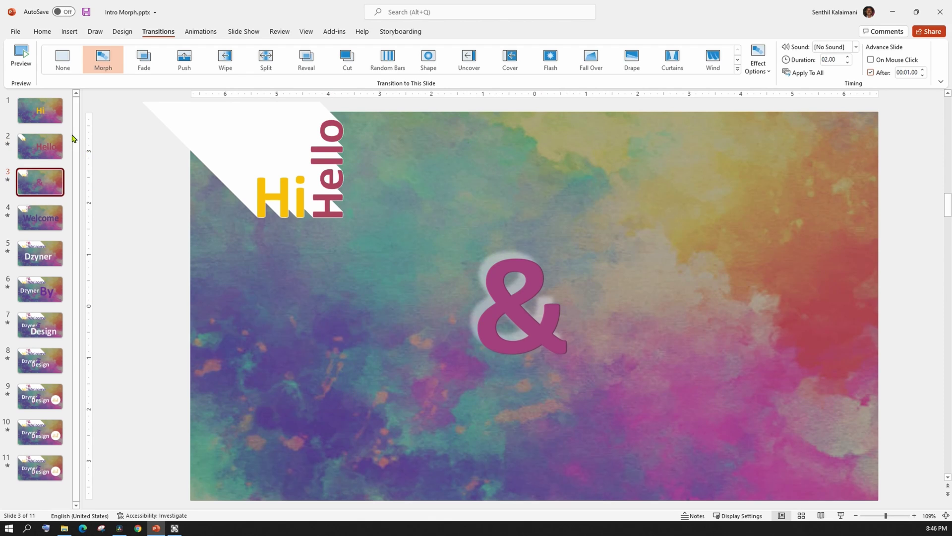
left_click(40, 221)
left_click(46, 262)
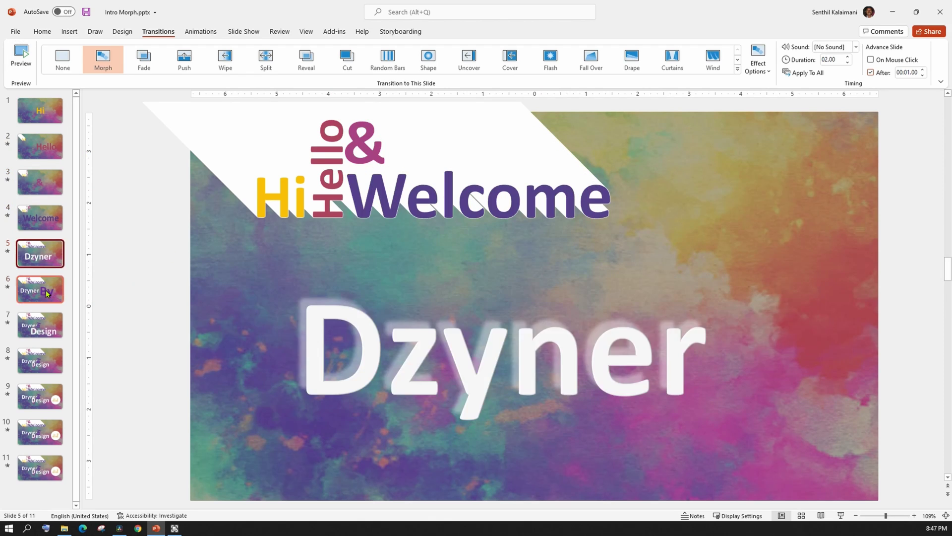
left_click(43, 297)
left_click(44, 332)
left_click(43, 366)
left_click(42, 400)
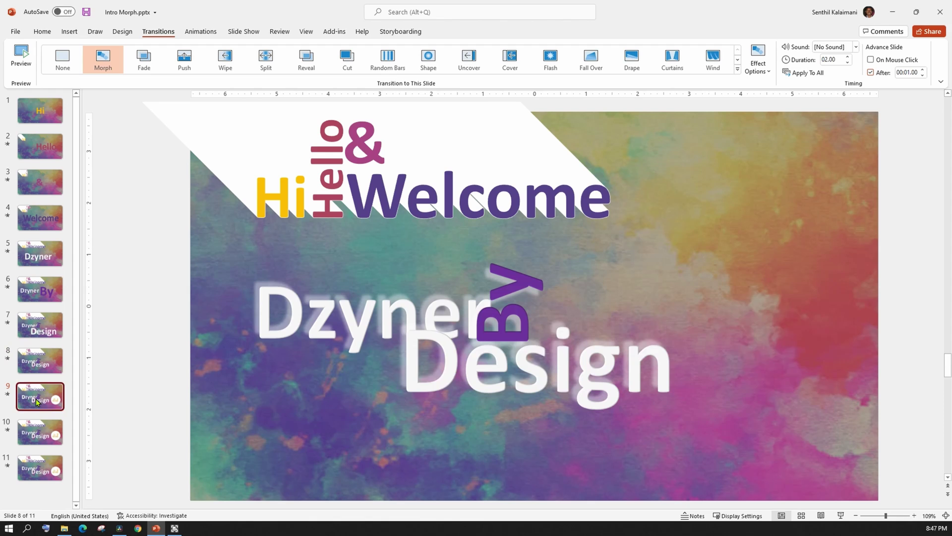
left_click(41, 434)
left_click(41, 469)
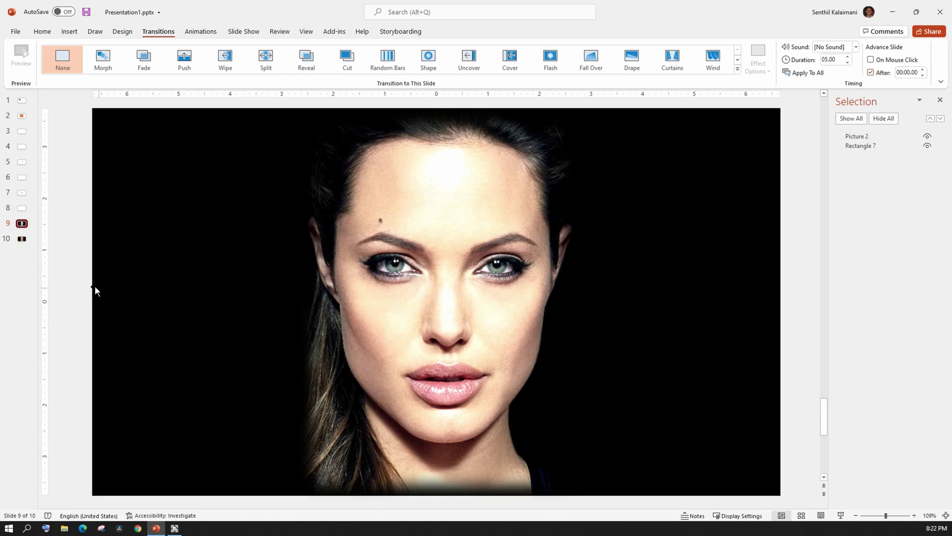
Step: Compare the face photos on slides 9 and 10, toggle Picture 6's visibility, and preview the Morph
left_click(21, 239)
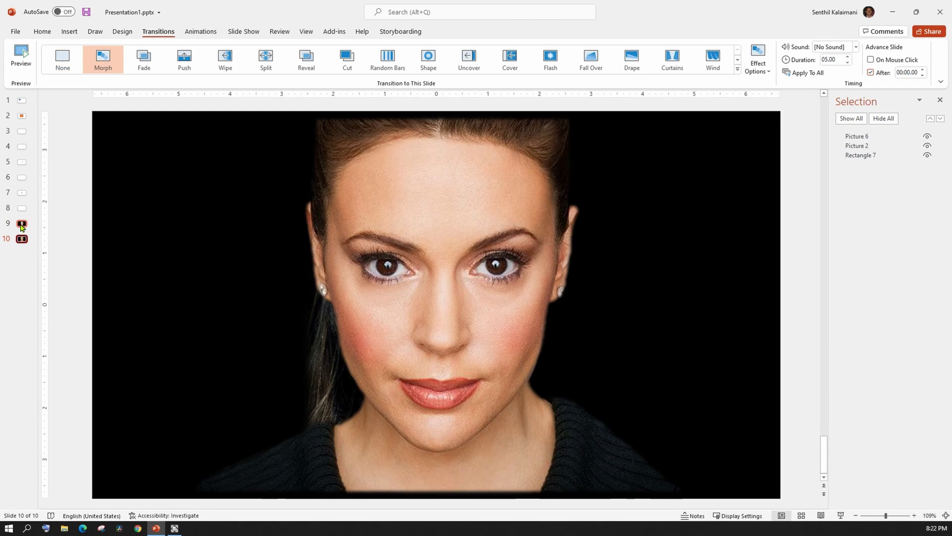
left_click(22, 225)
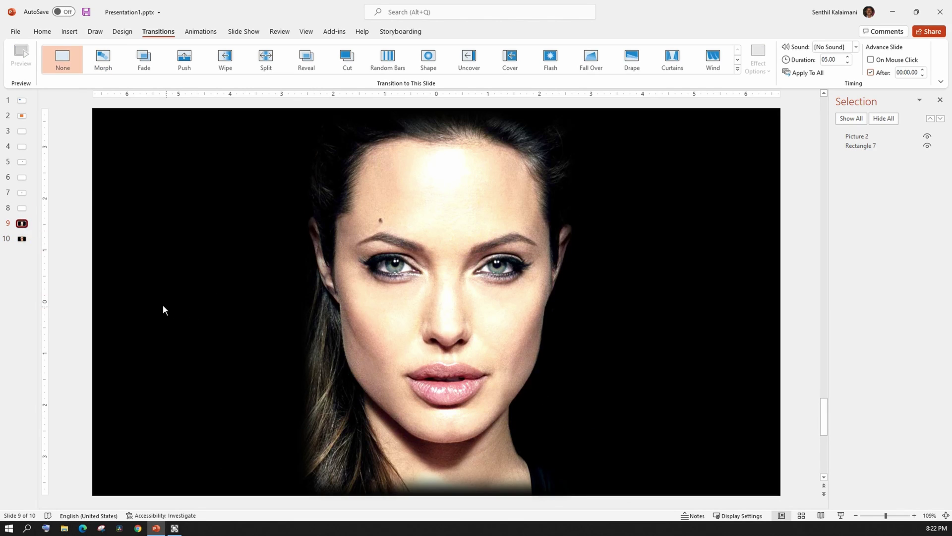
left_click(20, 241)
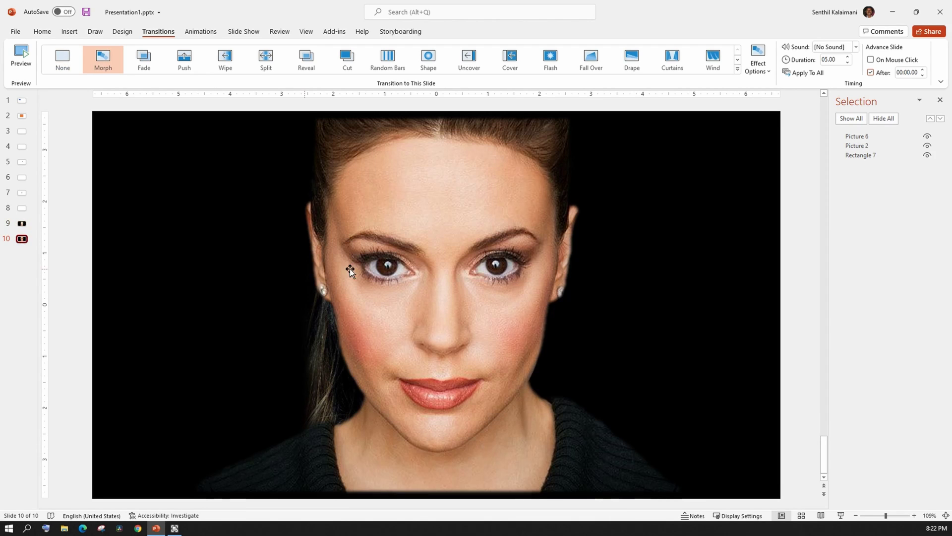
left_click(927, 136)
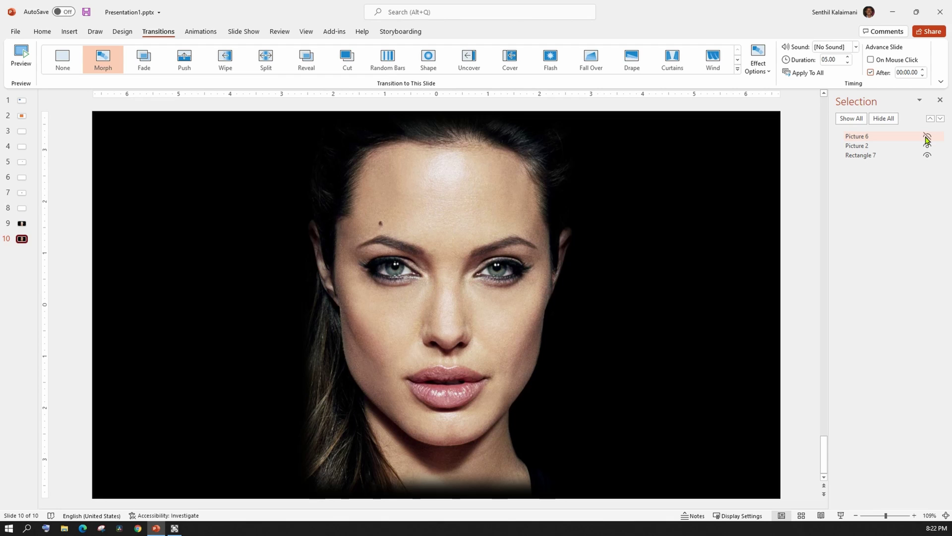
left_click(927, 137)
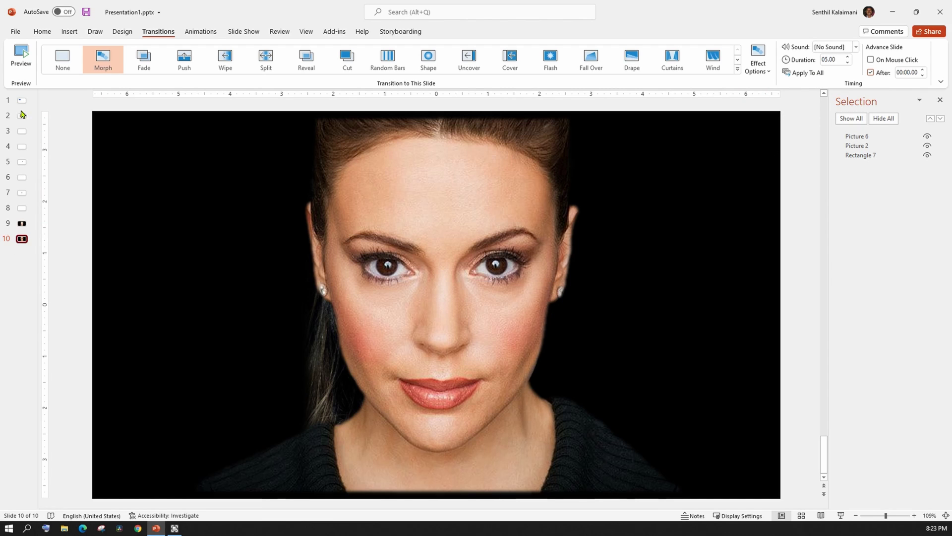
left_click(20, 69)
Step: Duplicate slide 10 as slide 11, paste slide 9's first face photo onto it, and preview the Morph
key("ctrl+d")
left_click(22, 223)
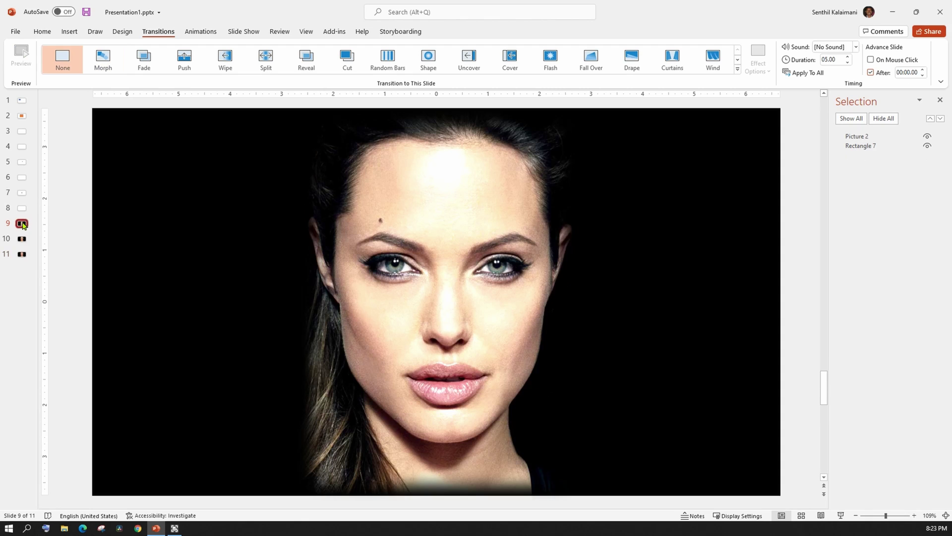
left_click(526, 311)
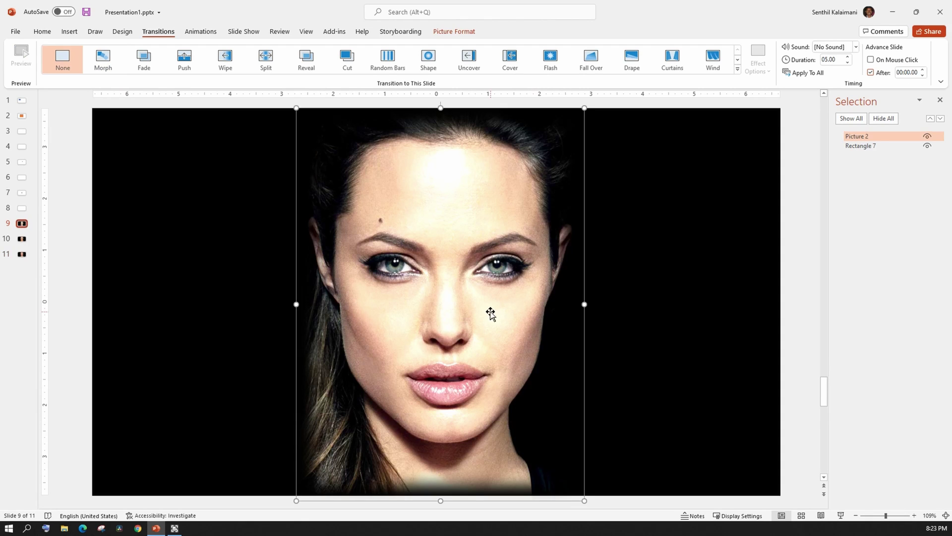
left_click(20, 254)
key("ctrl+v")
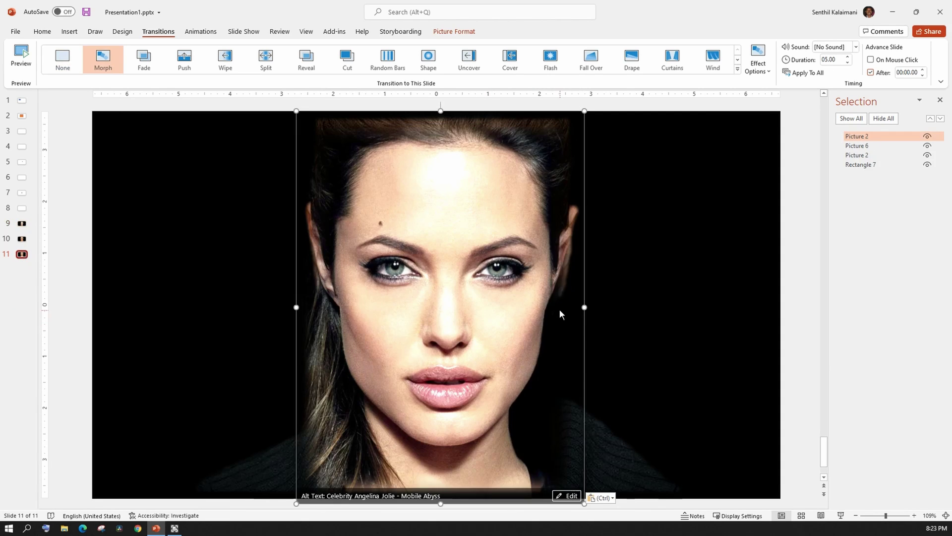
left_click(797, 288)
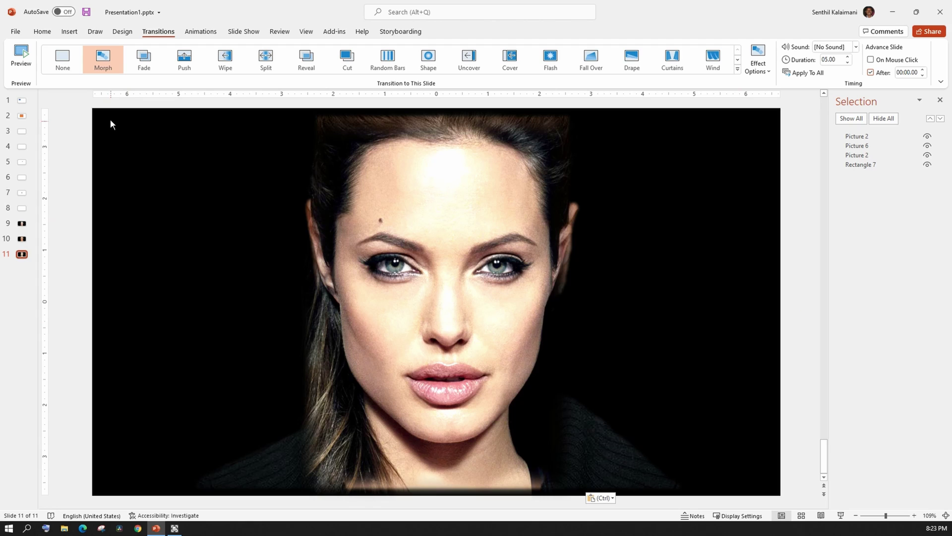
left_click(18, 67)
Step: Add a text box reading 'Introduction to PowerPoint Morph Transition Effects' on slide 9, enlarged and moved to the top
left_click(42, 31)
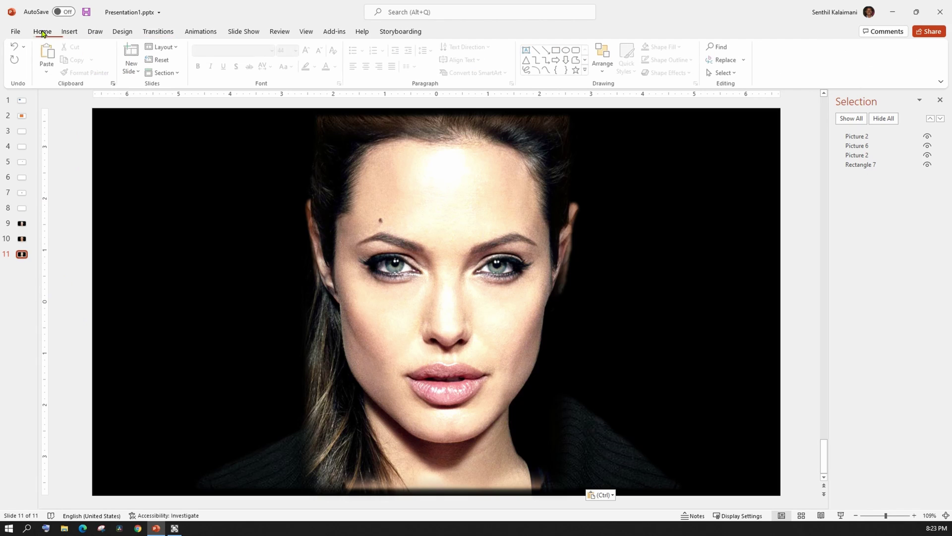
left_click(527, 50)
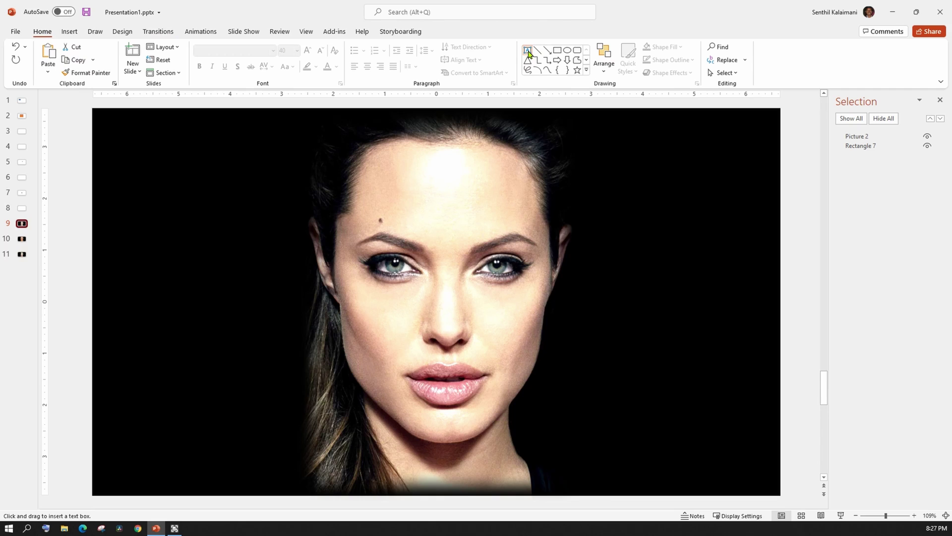
left_click(83, 145)
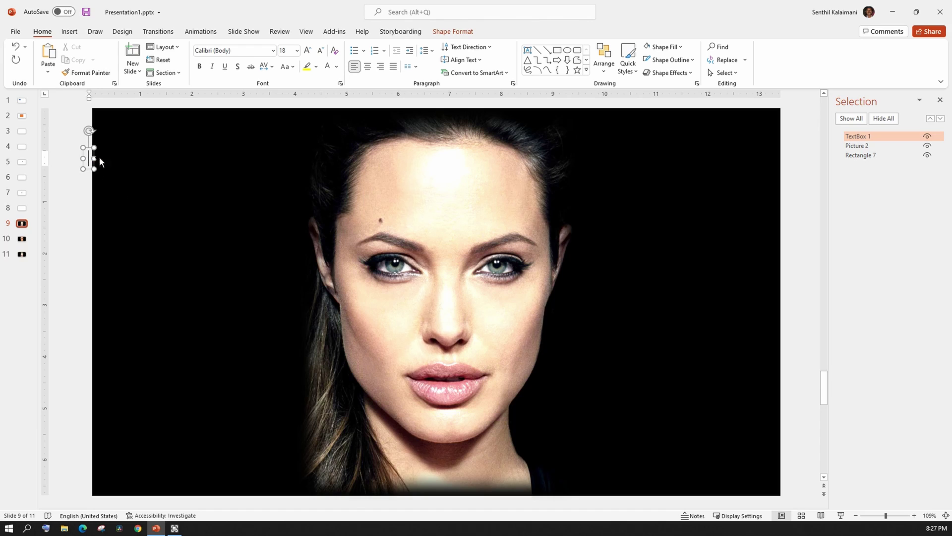
type("Introduction to PowerPoint")
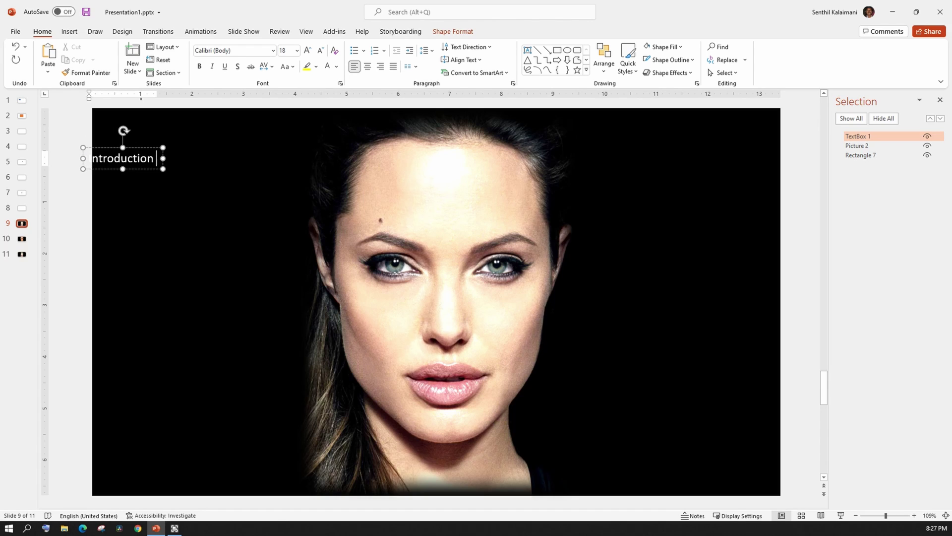
type(" Morph Transition Effects")
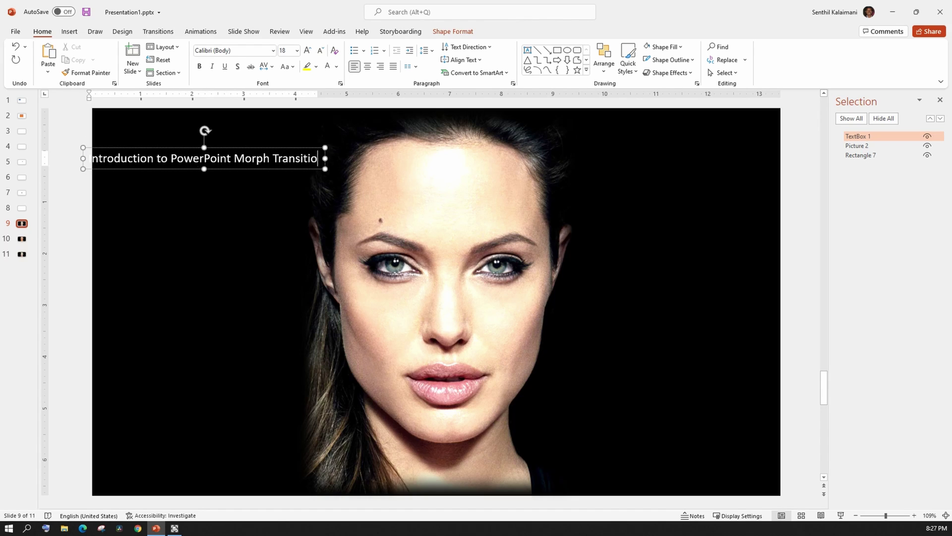
key("Escape")
key("ctrl+shift+period")
key("ctrl+shift+period")
key("ctrl+shift+period")
key("ctrl+shift+period")
key("ctrl+shift+period")
key("ctrl+shift+period")
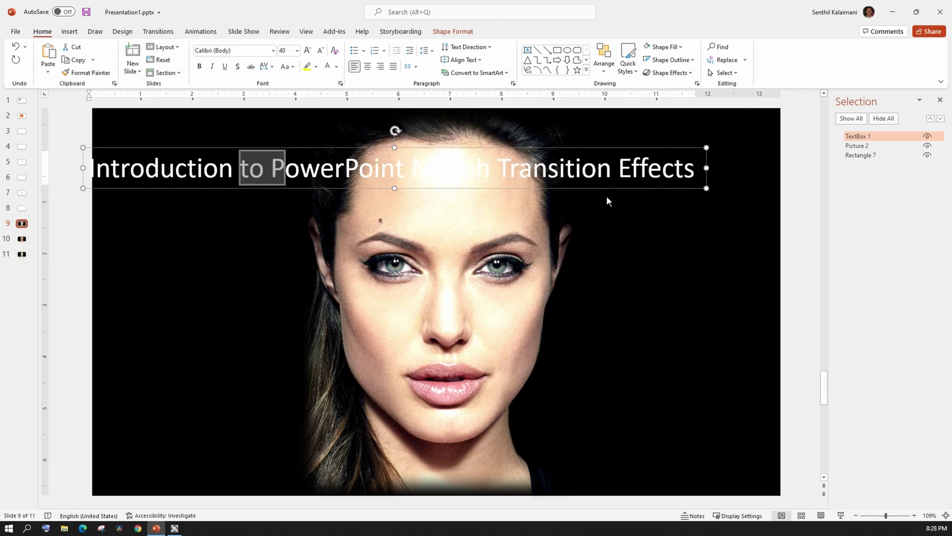
left_click_drag(608, 202, 652, 152)
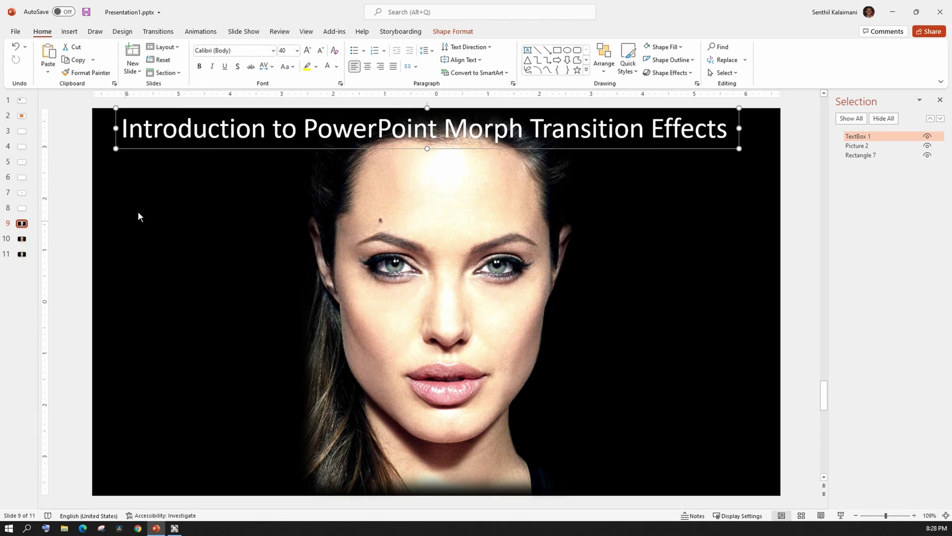
Step: Paste the title onto slide 10, narrow it into a wrapped lower-left block, and paste it onto slide 11
left_click(22, 240)
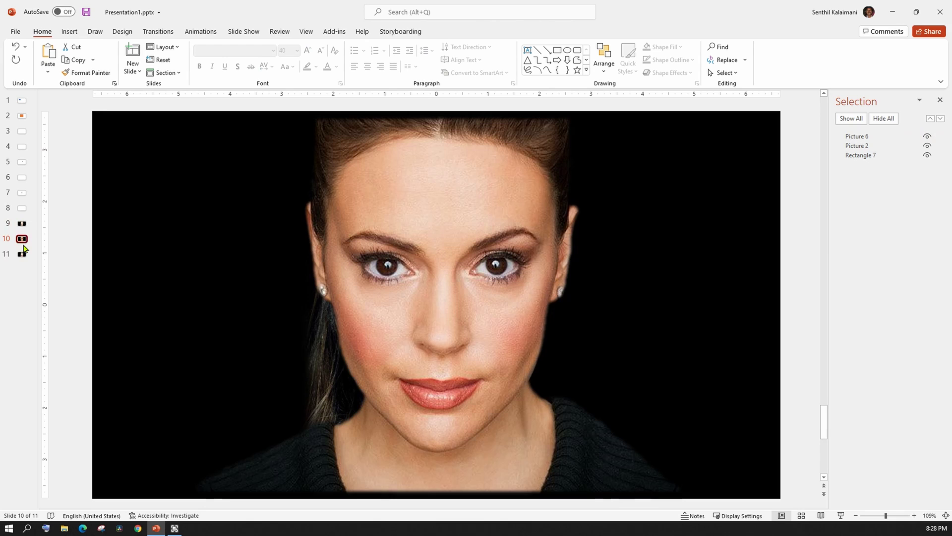
key("ctrl+v")
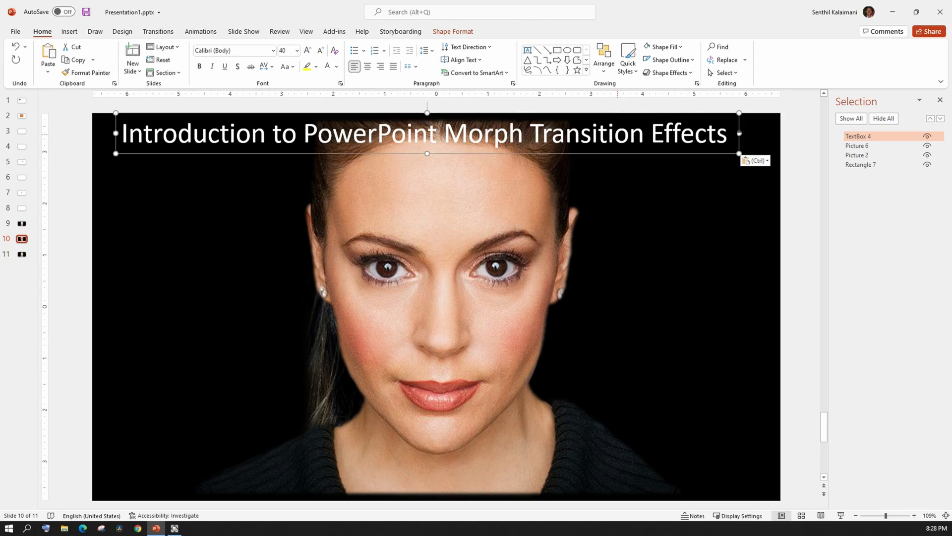
left_click_drag(739, 133, 297, 136)
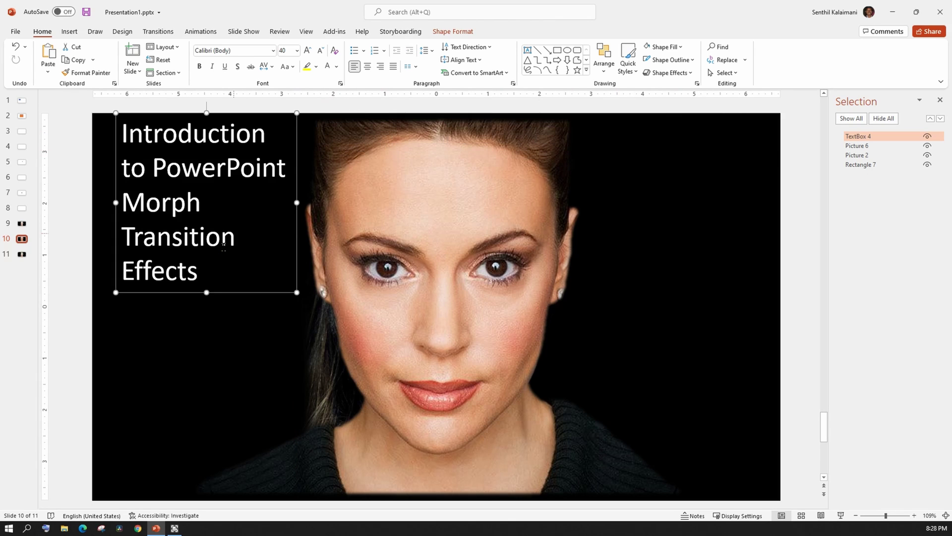
left_click_drag(217, 292, 209, 428)
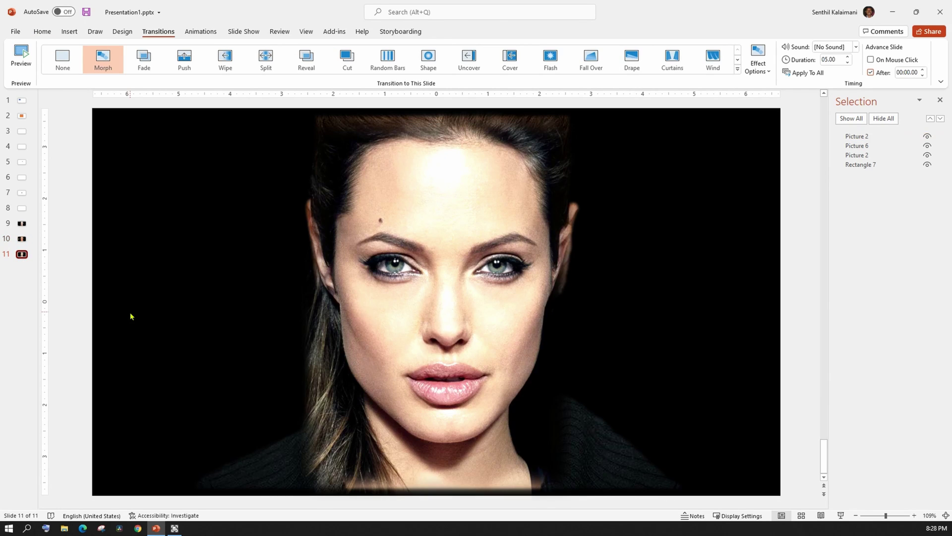
key("ctrl+v")
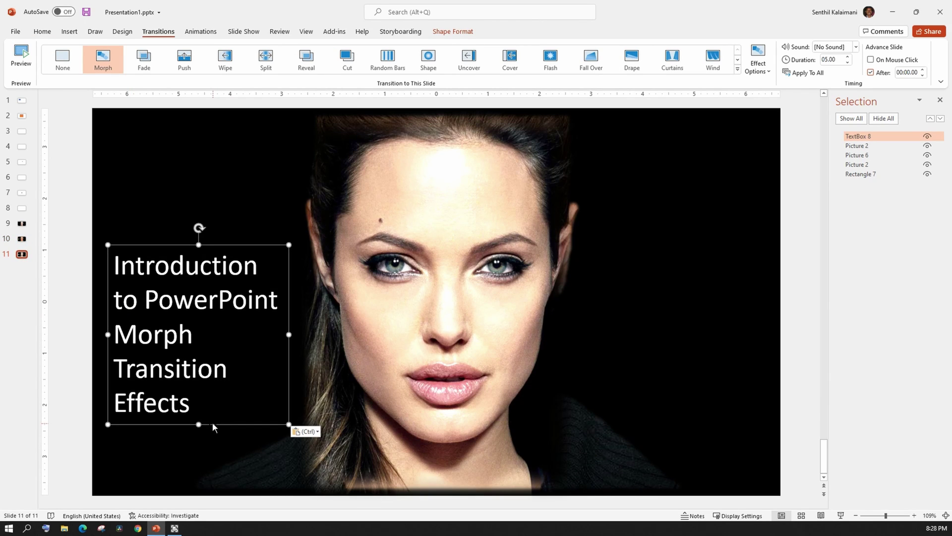
Step: Replace slide 11's title text with the portrait subject's name and drag it right of the face
left_click(308, 424)
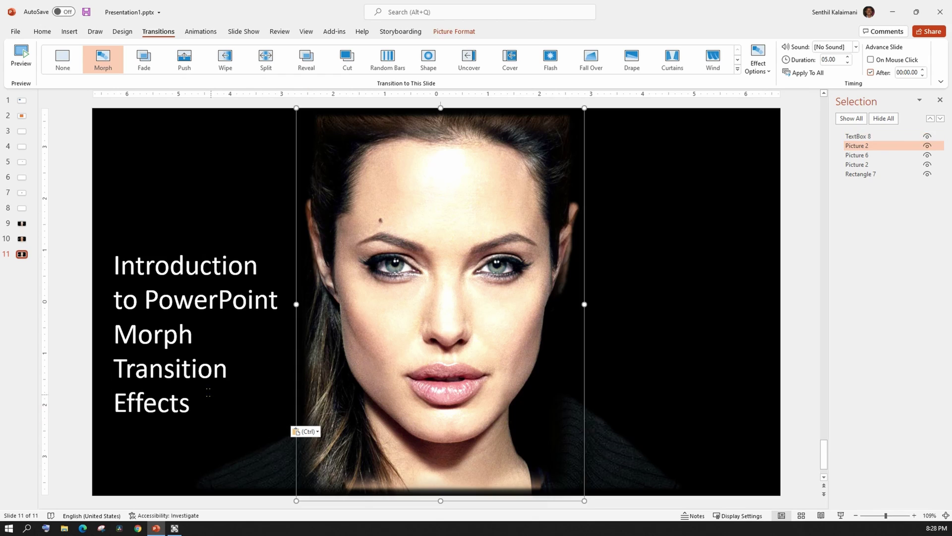
left_click(191, 367)
left_click(216, 424)
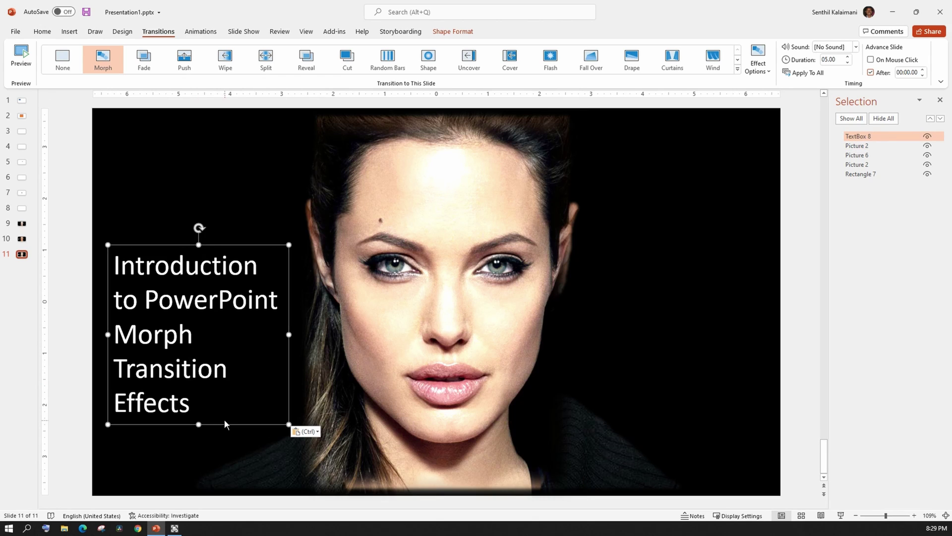
triple_click(242, 353)
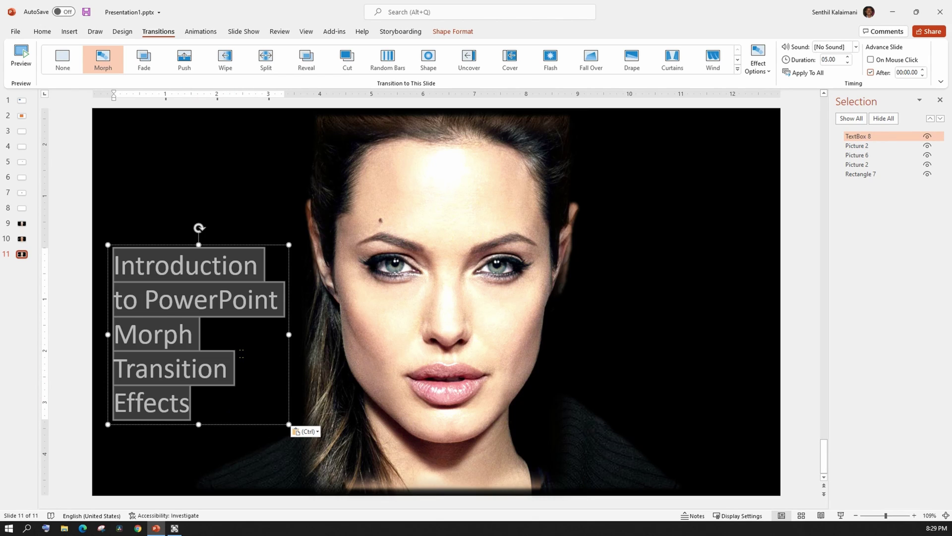
type("Angelin")
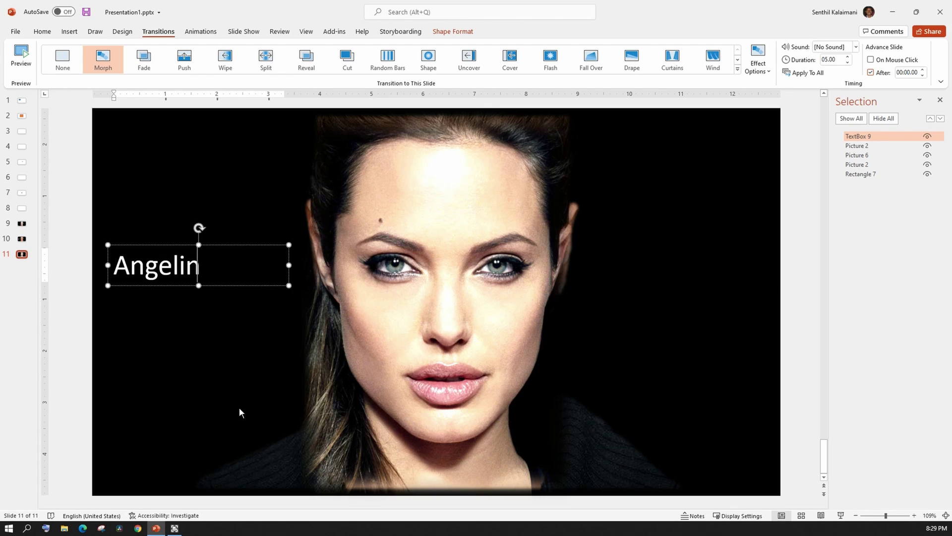
type("a Jolie")
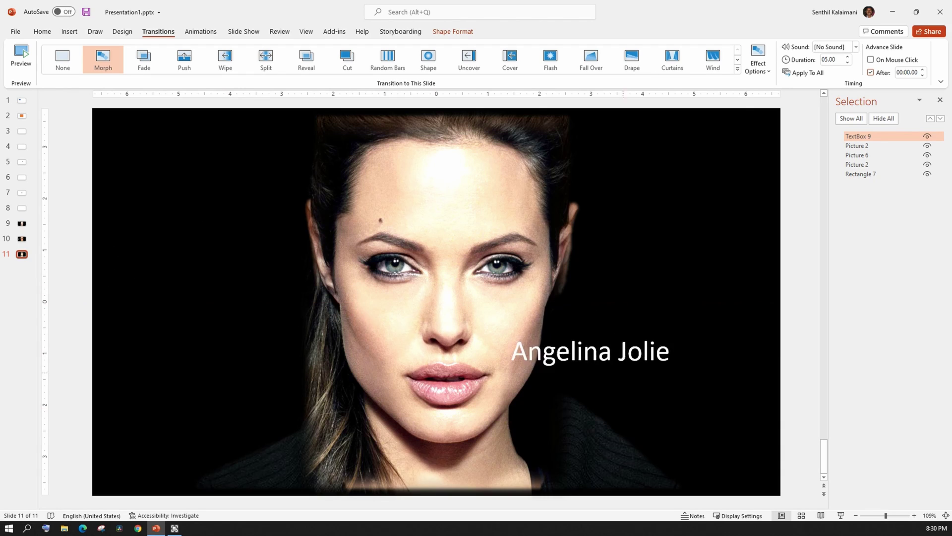
left_click_drag(624, 372, 707, 329)
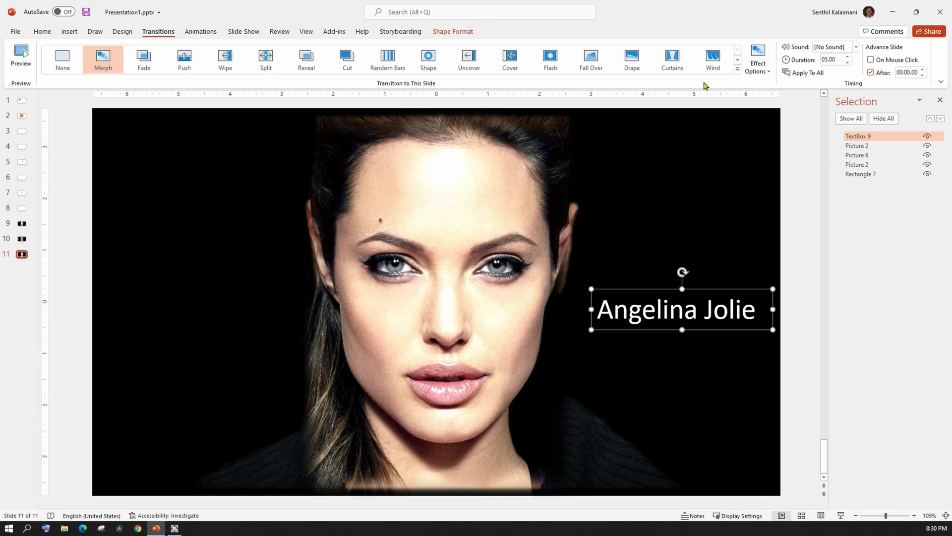
Step: Set slide 11's Morph transition effect option to Characters
left_click(758, 63)
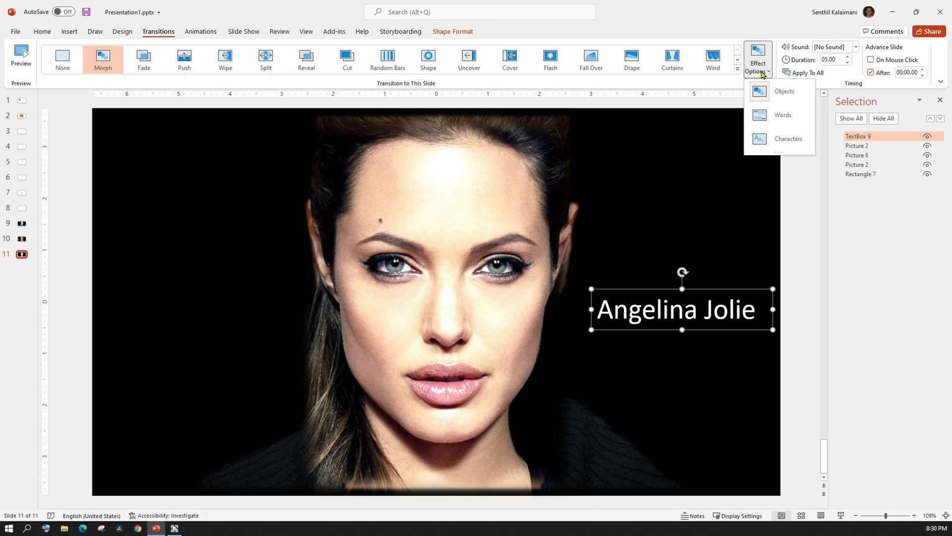
left_click(772, 143)
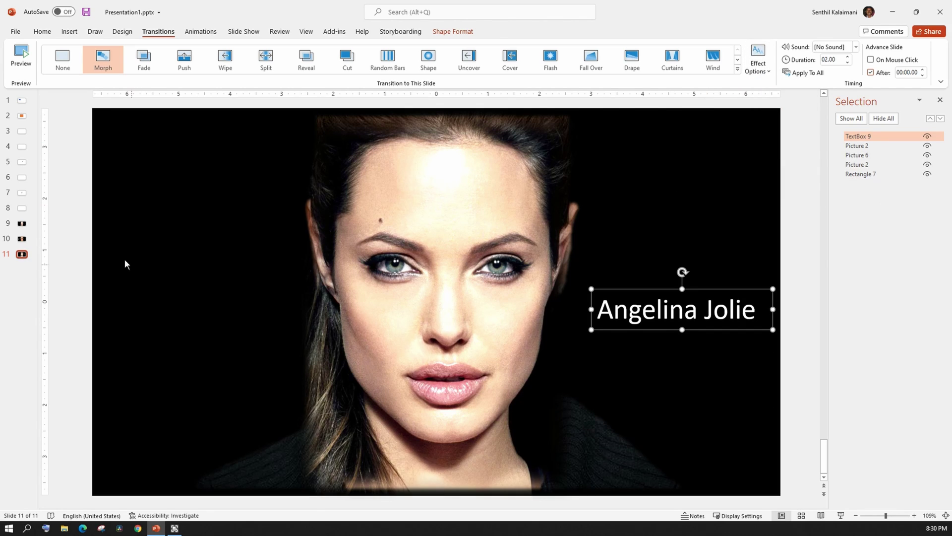